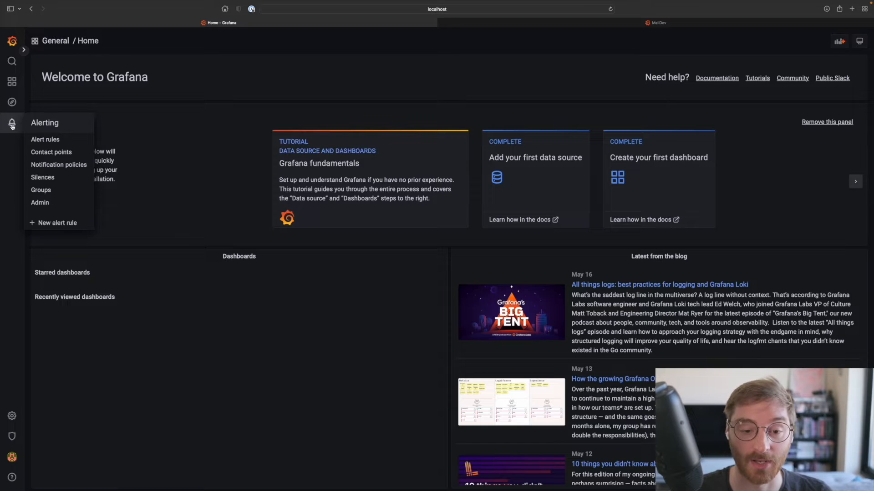
- Start a new Grafana managed alert rule and choose gdev-prometheus as the data source of query A
click(12, 126)
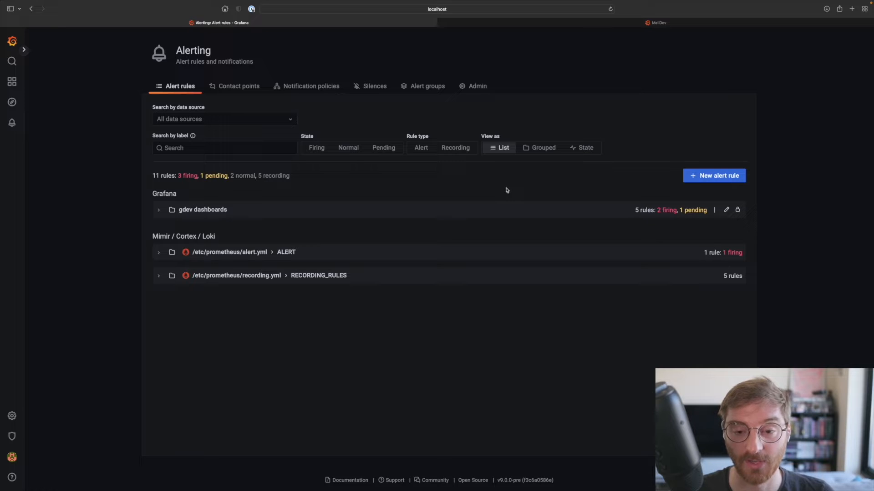
click(710, 178)
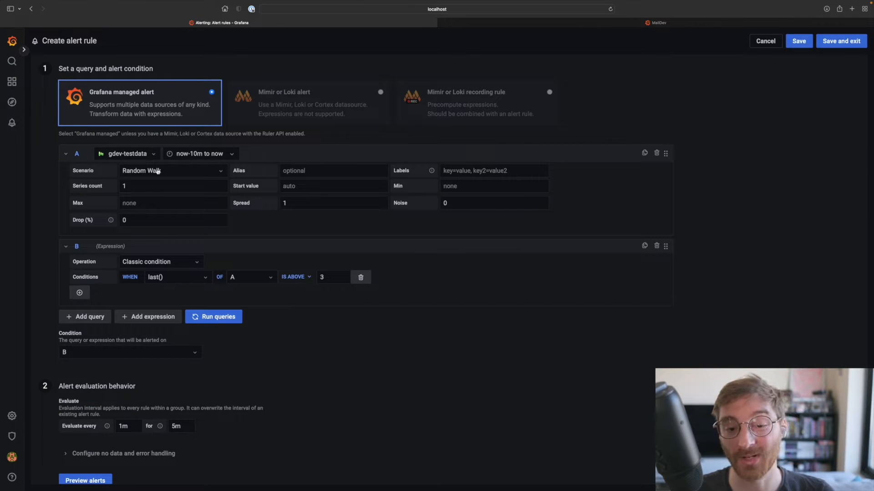
click(124, 155)
scroll(137, 290, down, 5)
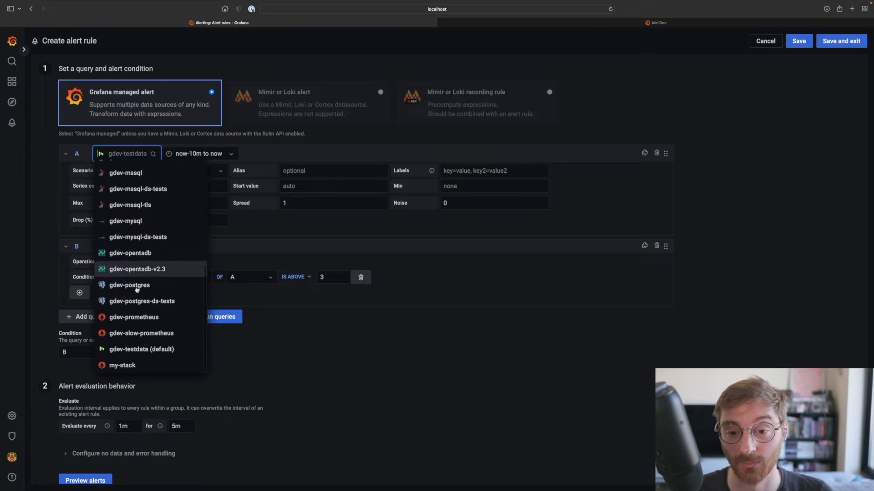
click(138, 320)
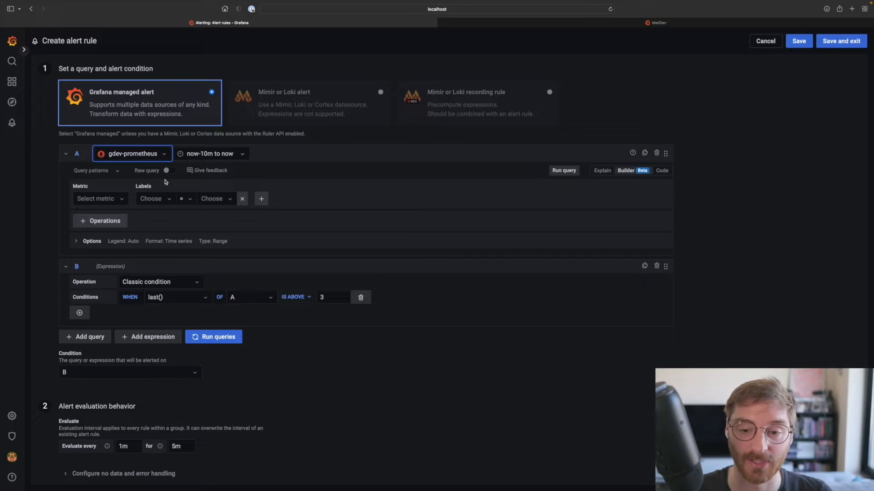
- Switch query A to code mode and enter sum by (cpu) (rate(node_cpu_seconds_total{mode!="idle"}[1m])) from the clipboard history
click(662, 170)
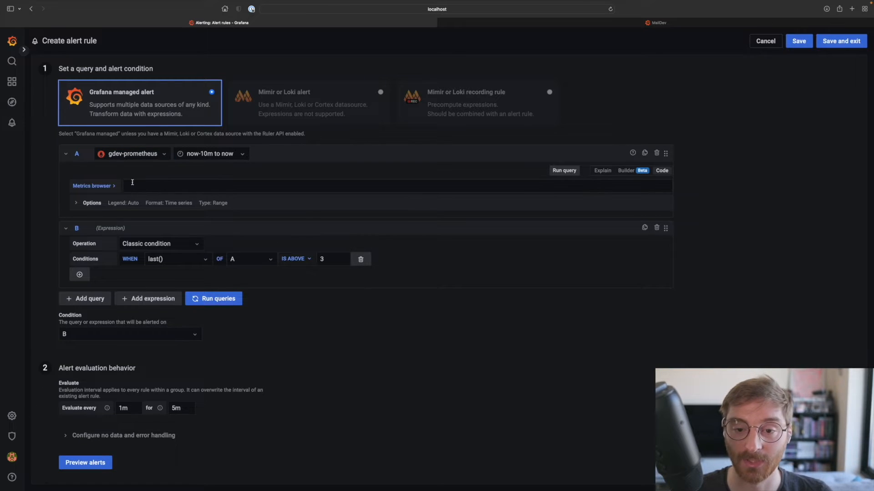
key(super+shift+v)
text(cpu)
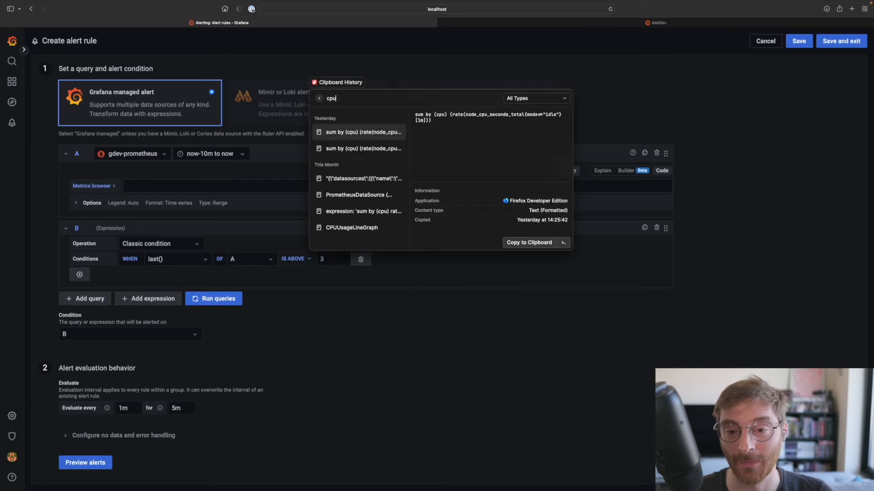
key(Return)
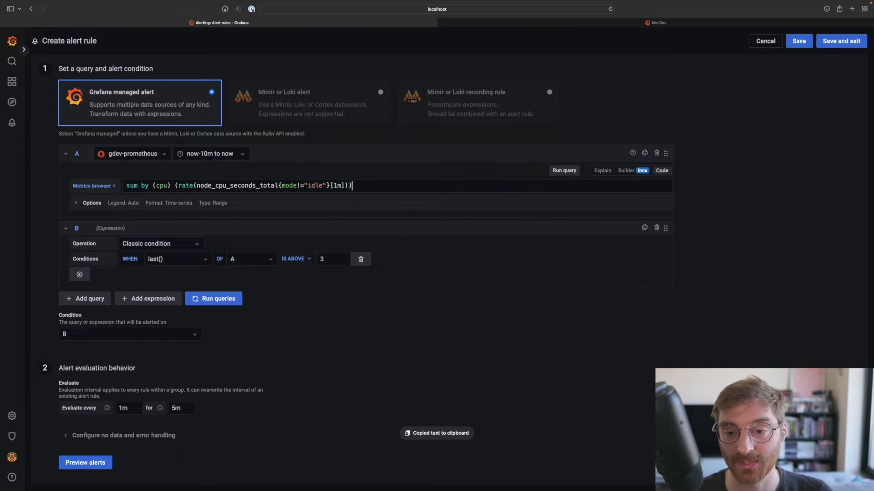
click(53, 217)
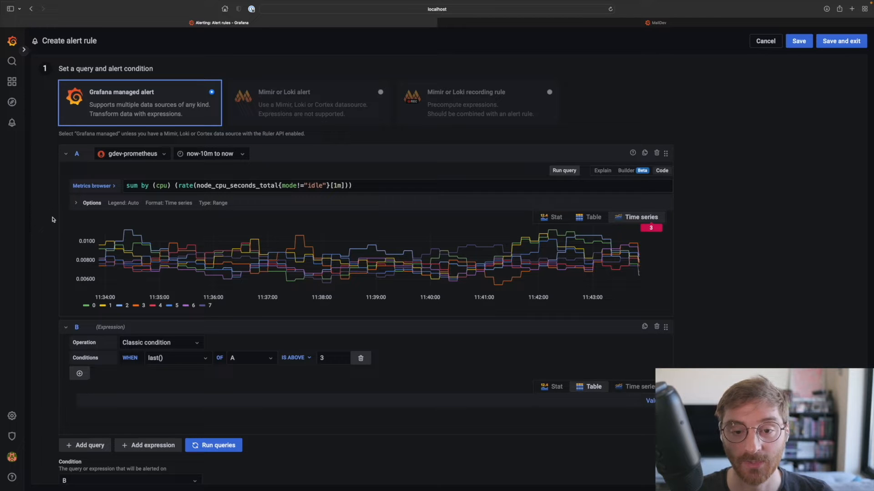
- Change expression B to a Reduce operation using the Last function with A as its input
scroll(52, 220, down, 5)
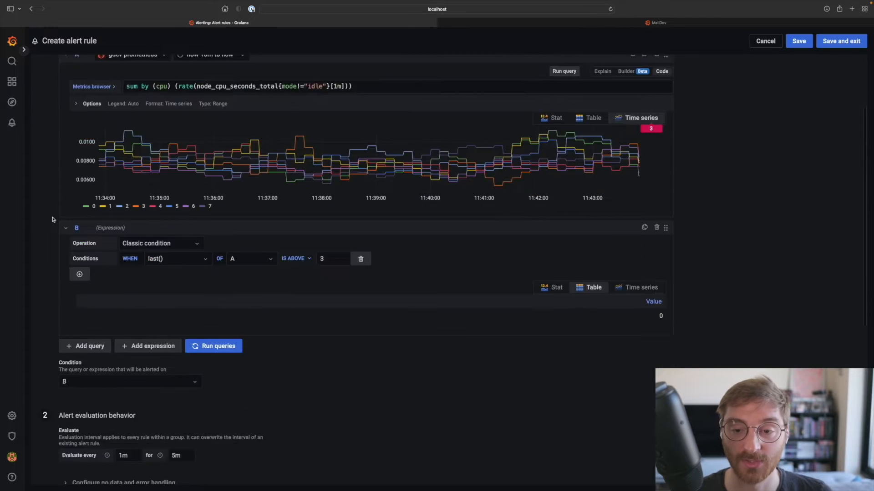
click(162, 120)
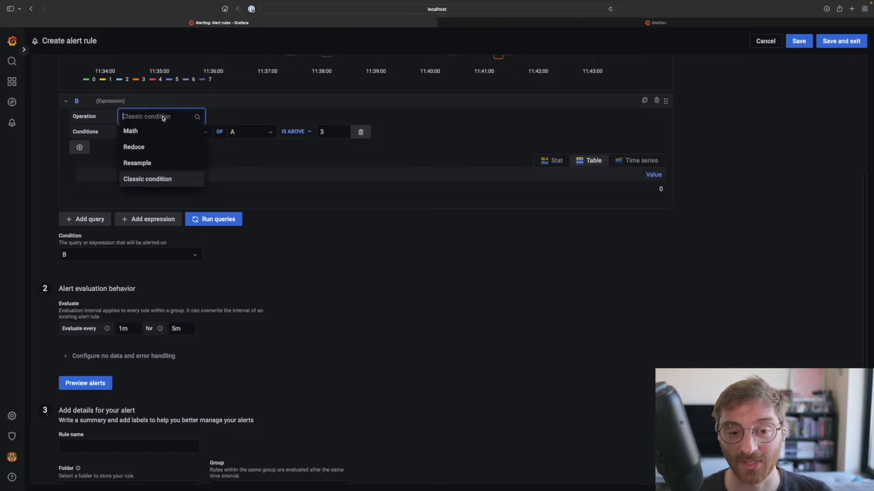
click(147, 146)
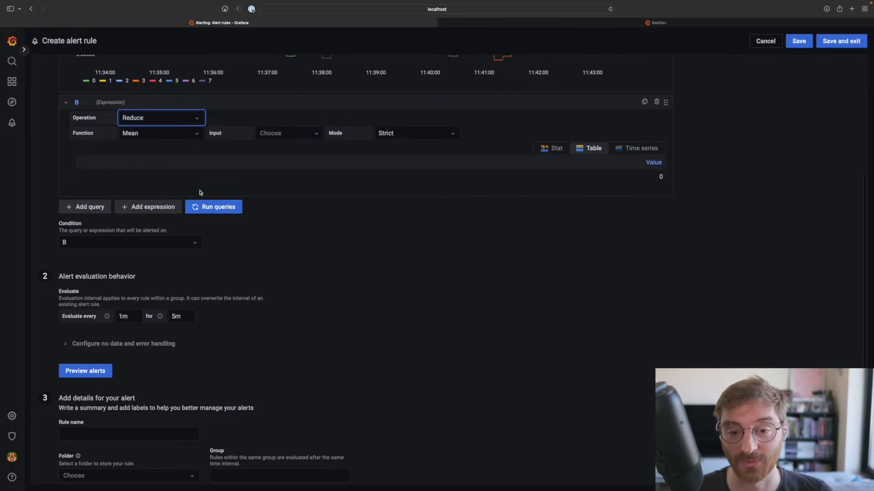
click(166, 134)
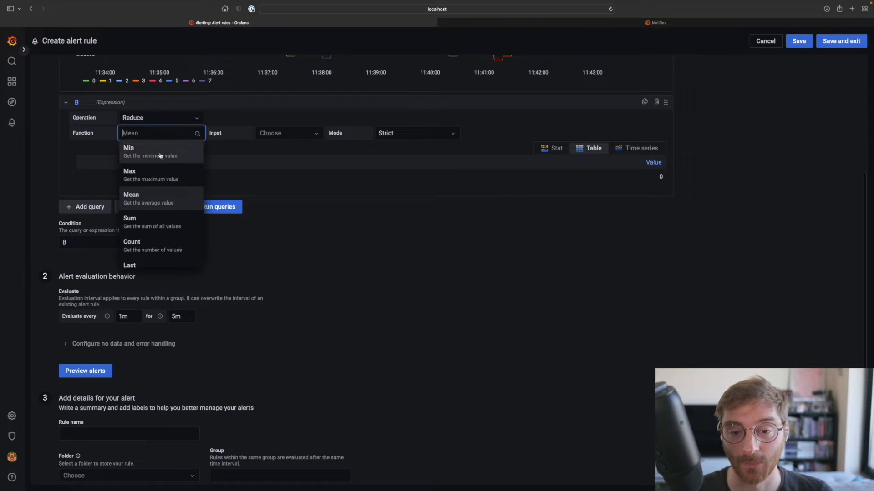
click(143, 266)
click(296, 137)
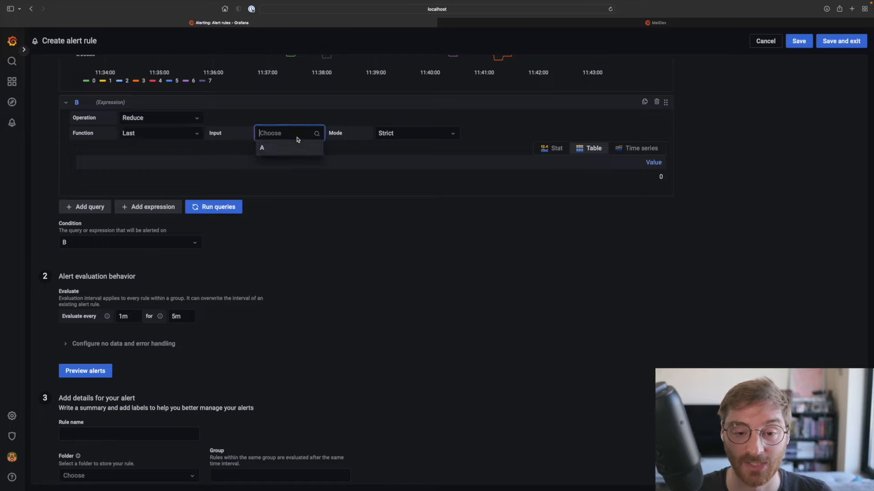
click(294, 146)
- Run the queries and display the result of expression B as Stat
scroll(402, 186, up, 5)
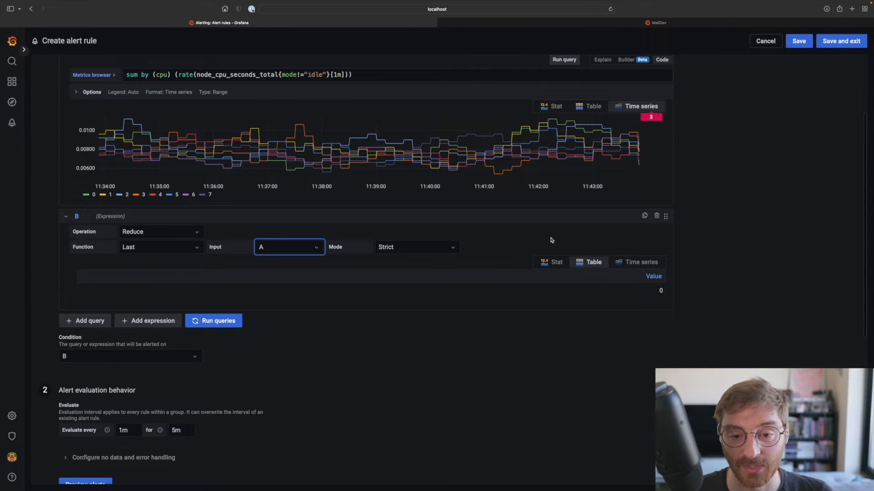
click(225, 322)
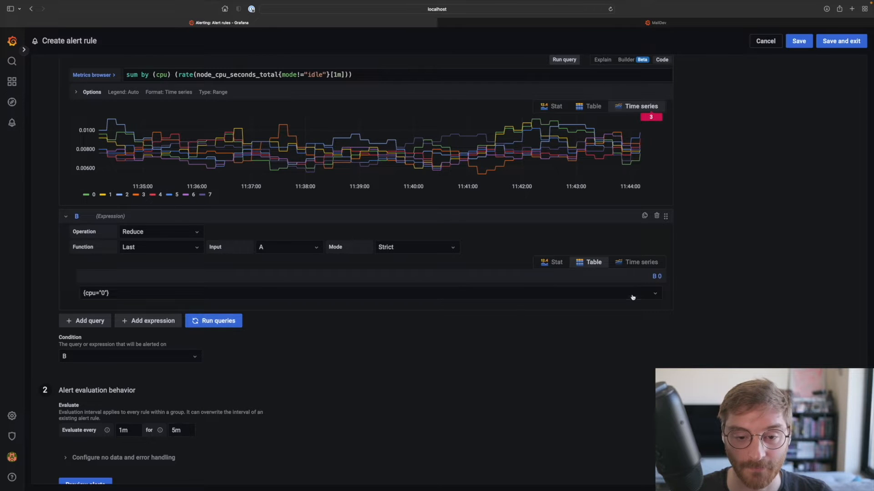
click(563, 267)
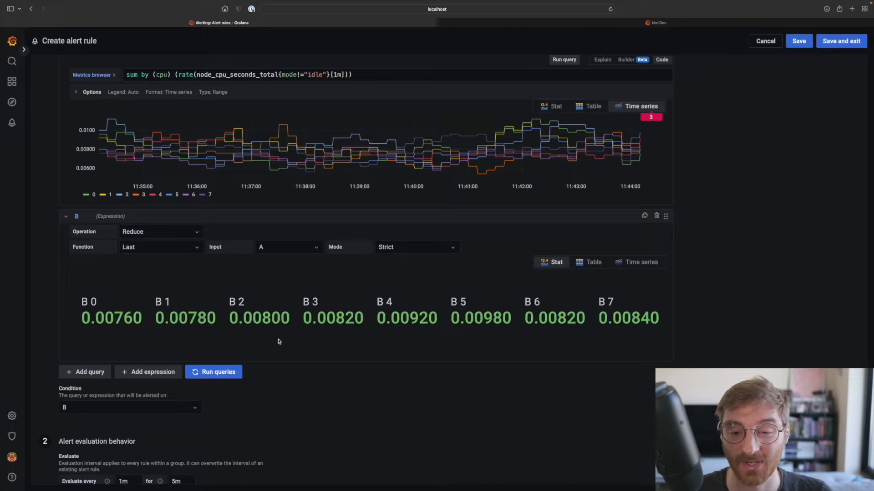
- Add expression C as a Math operation with the expression $B > 0.005
click(156, 373)
click(156, 388)
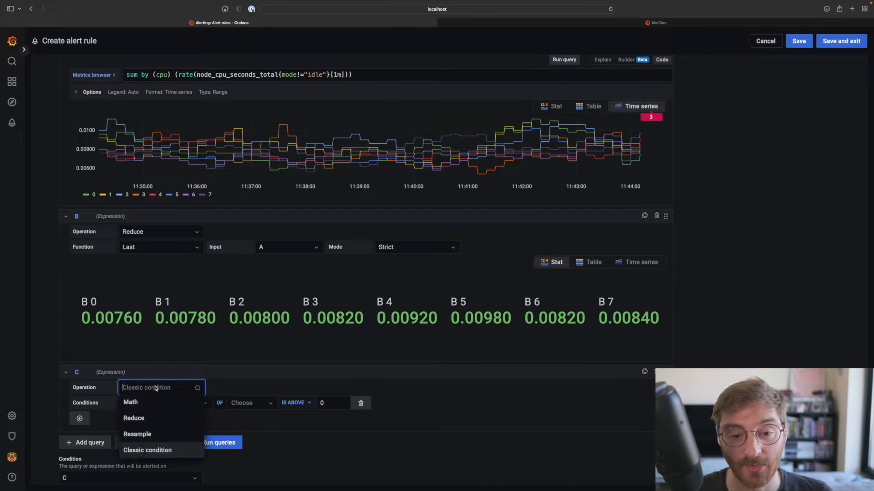
click(151, 403)
scroll(150, 404, down, 5)
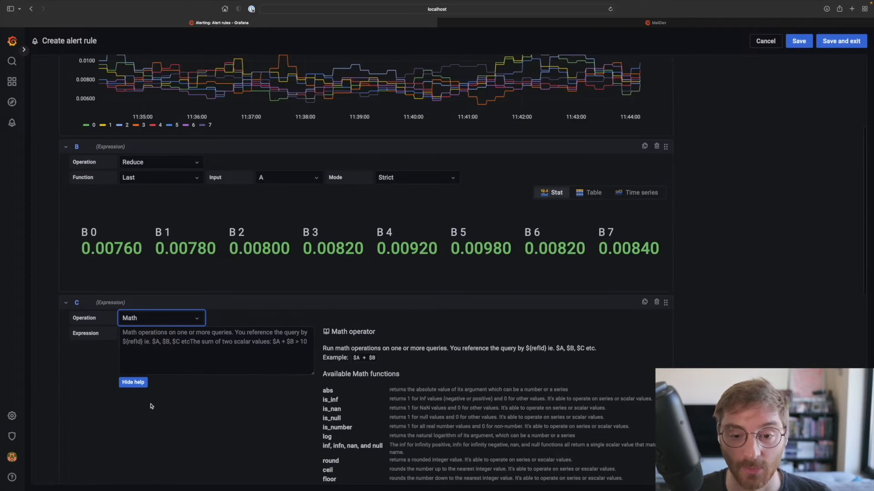
click(182, 307)
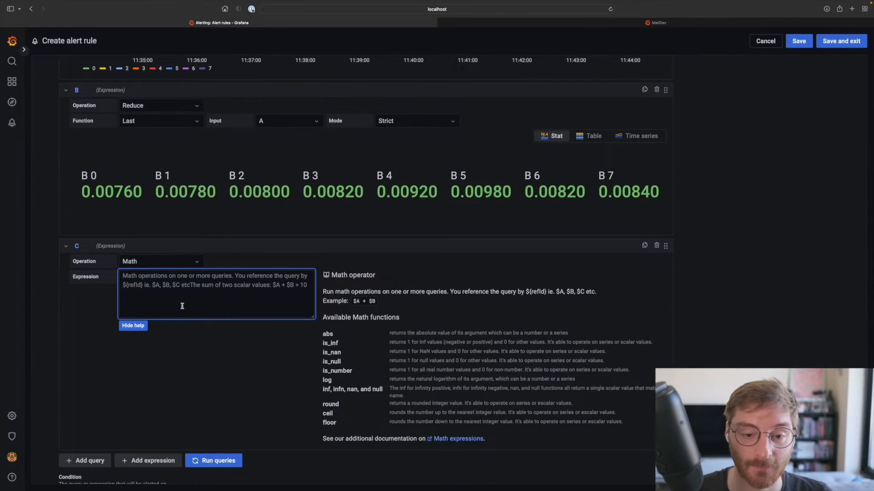
text($B > 0.)
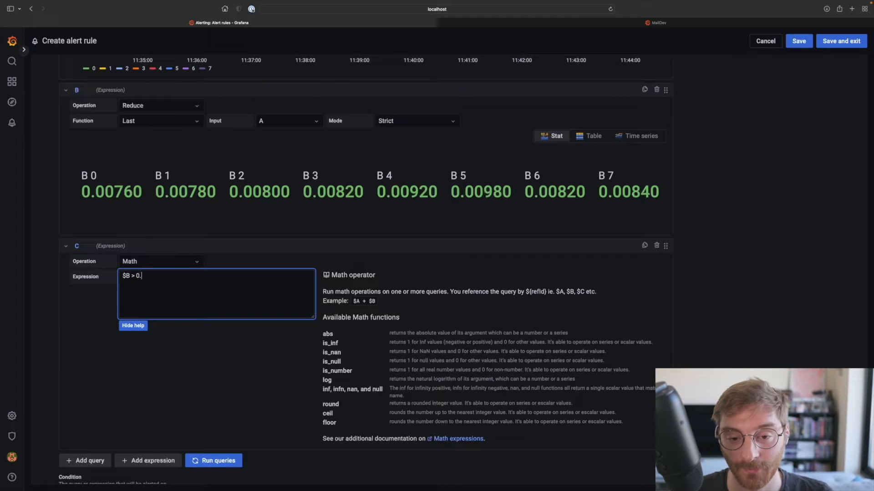
text(005)
- Rerun the queries and display the result of expression C as Stat
click(214, 460)
scroll(570, 406, down, 1)
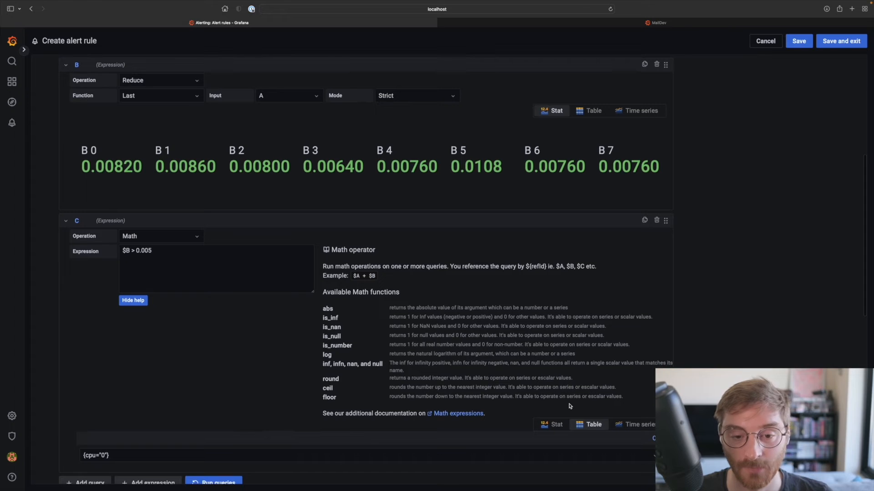
click(555, 424)
scroll(546, 414, down, 5)
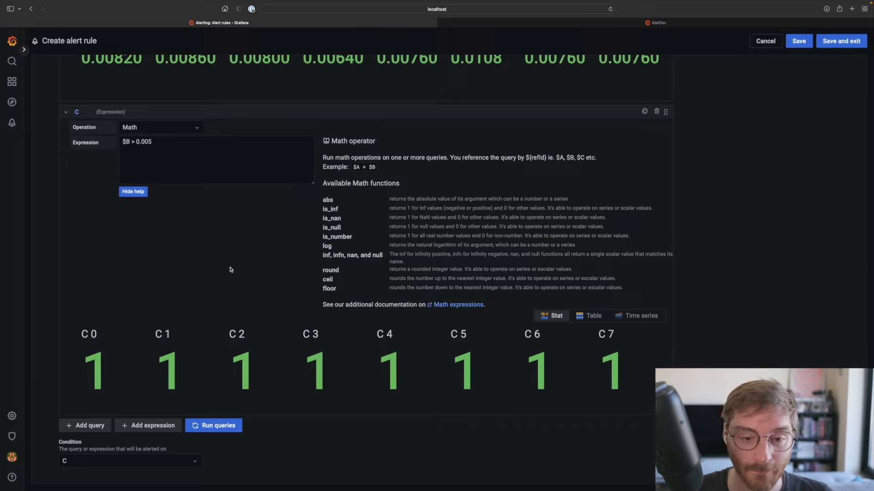
- Set the alert evaluation behavior to evaluate every 10s for 20s
scroll(224, 275, down, 5)
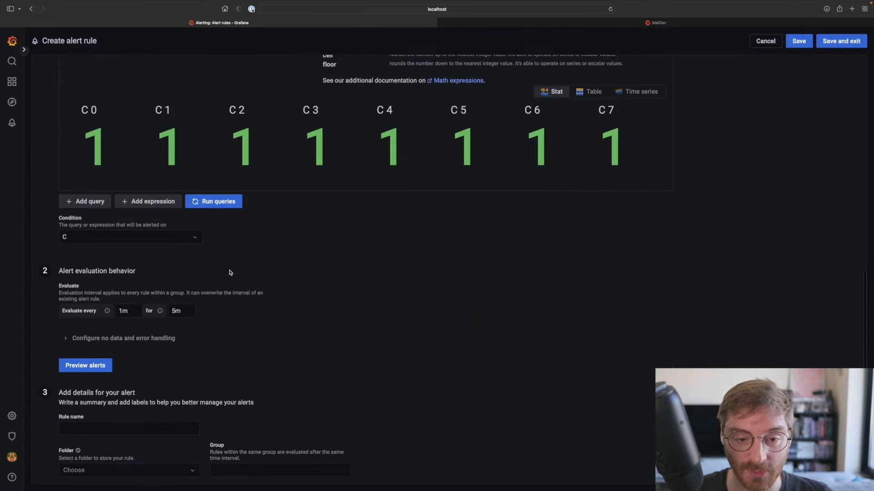
double_click(134, 310)
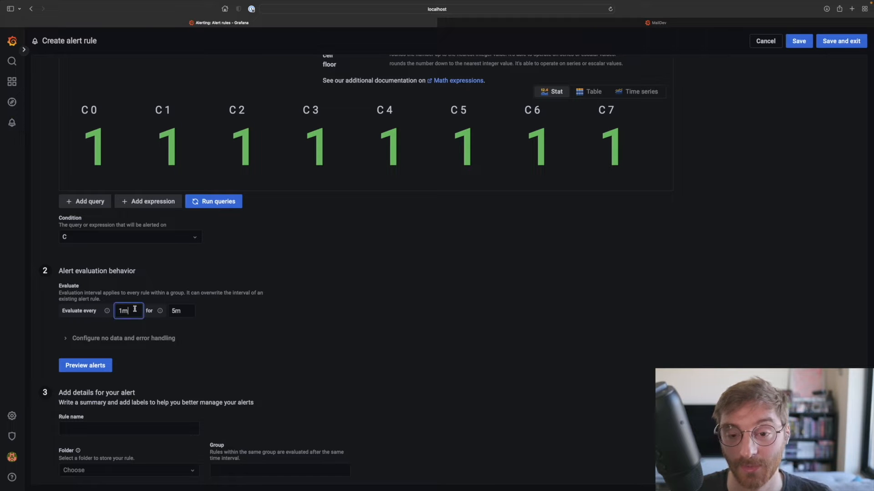
text(10s)
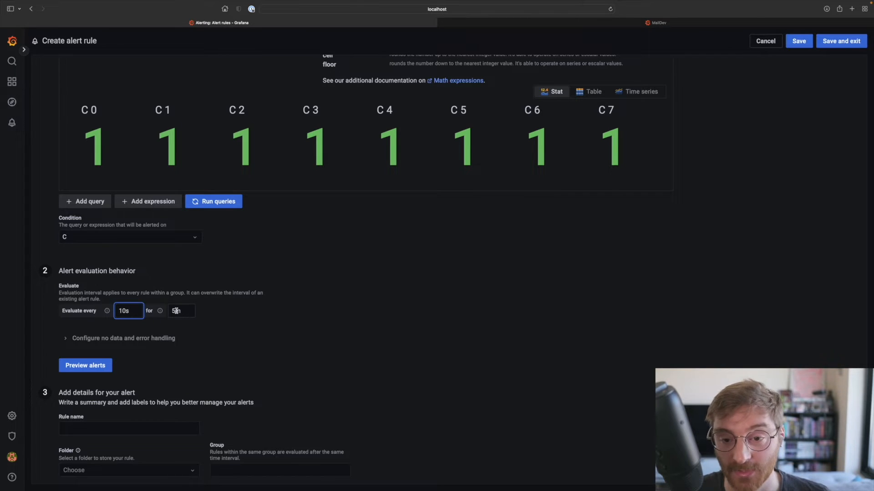
key(Tab)
text(20s)
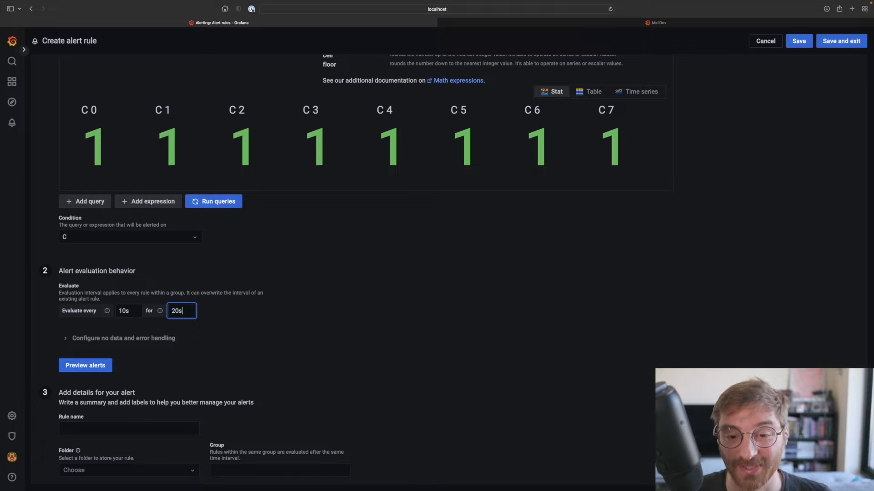
click(217, 321)
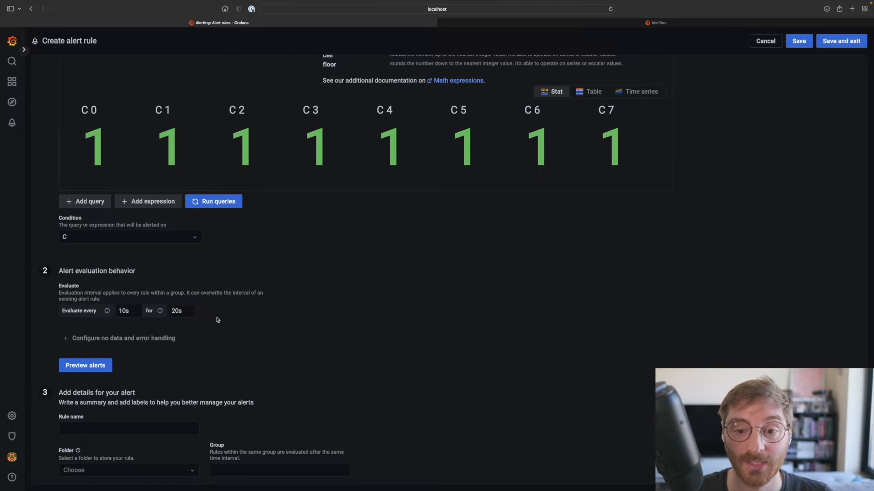
- Preview the alerts and look through the state of each CPU instance
scroll(237, 323, down, 3)
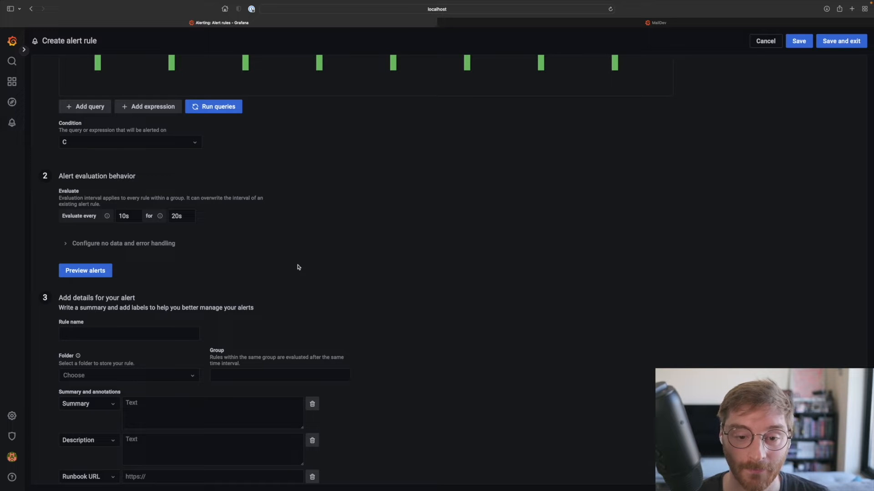
click(106, 272)
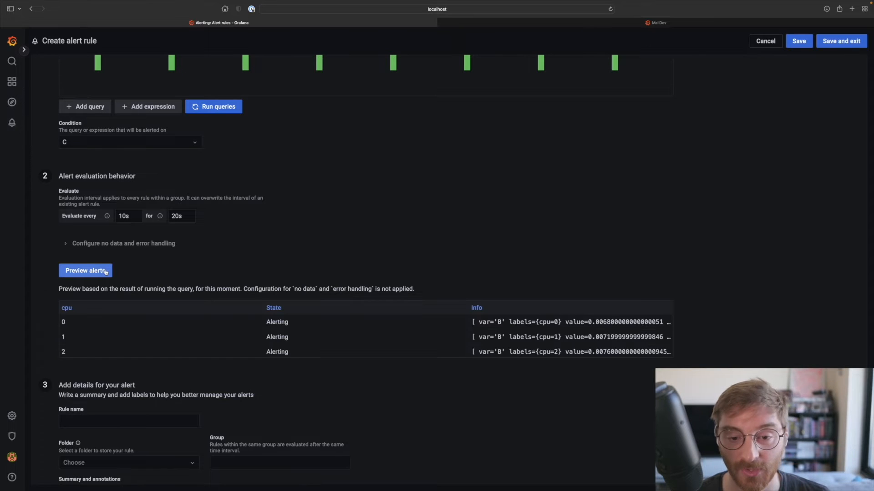
scroll(364, 325, down, 5)
scroll(364, 292, up, 3)
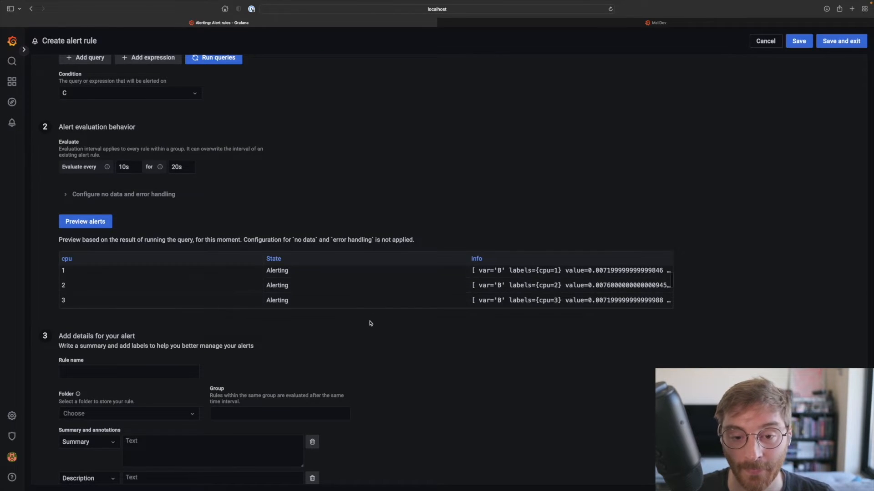
- Name the alert rule CPU Usage
scroll(371, 330, down, 3)
click(163, 310)
text(CPU Usage)
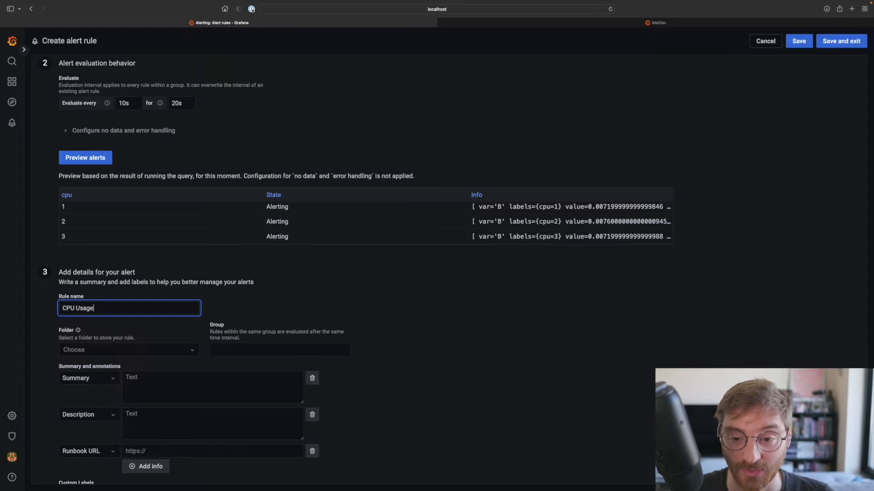
- Store the rule in the GrafanaCONline folder and assign it to the group system
scroll(162, 313, down, 1)
click(163, 317)
click(152, 345)
click(236, 315)
text(system)
scroll(221, 321, down, 1)
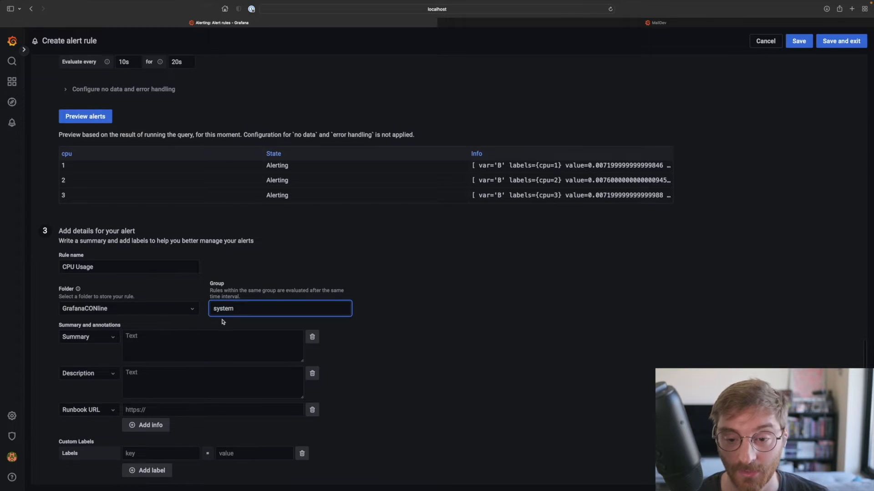
- Enter "CPU Usage is too high" as the alert's summary annotation
click(203, 350)
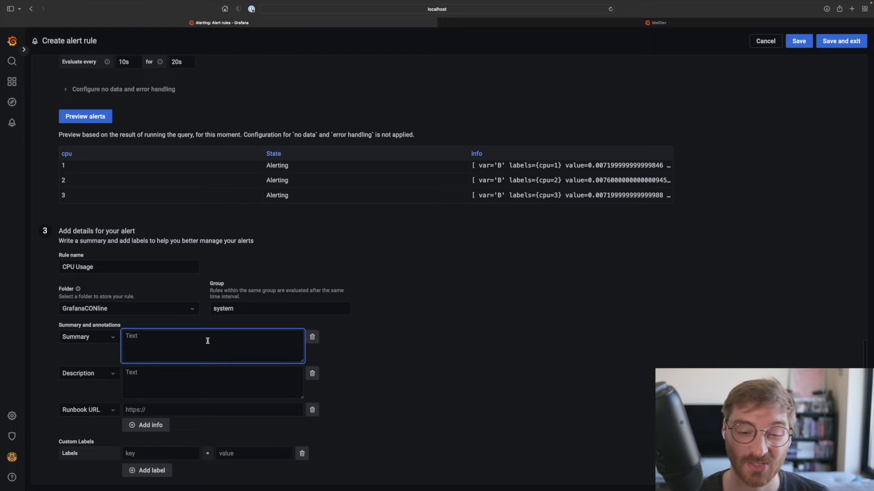
text(CPU Usage is t)
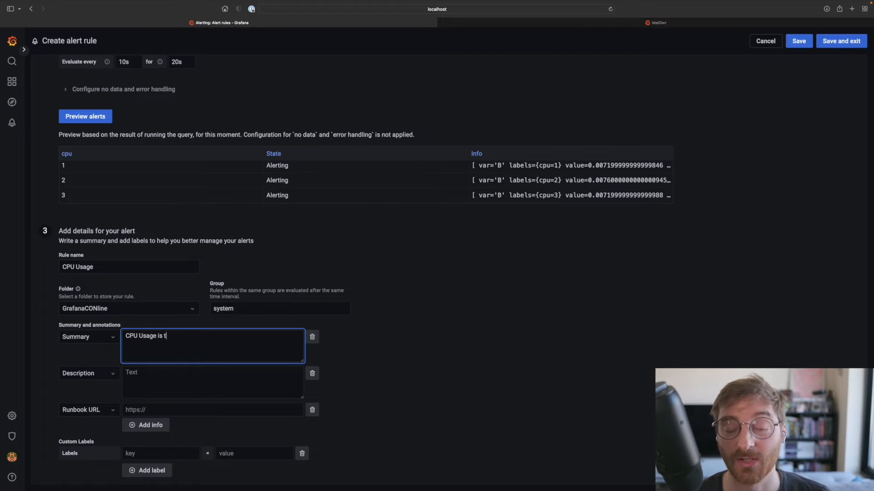
text(oo high)
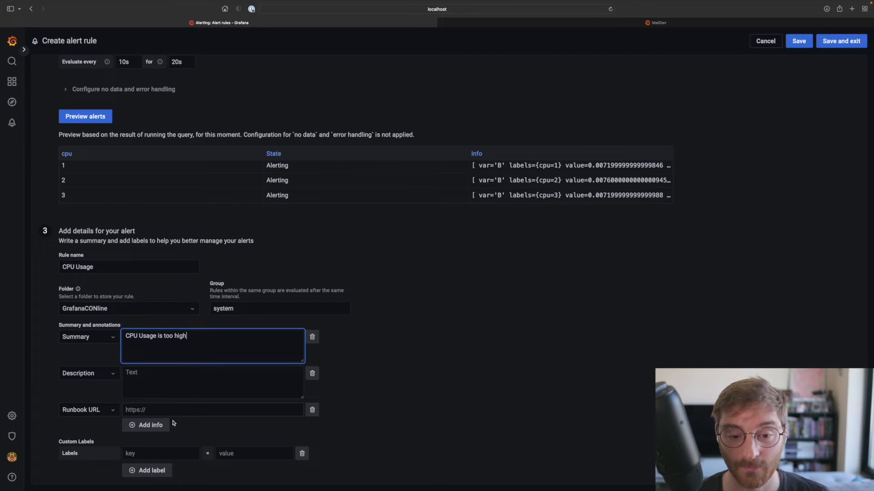
- Add the custom labels type = cpu and team = operations to the alert rule
click(154, 451)
text(type)
key(Tab)
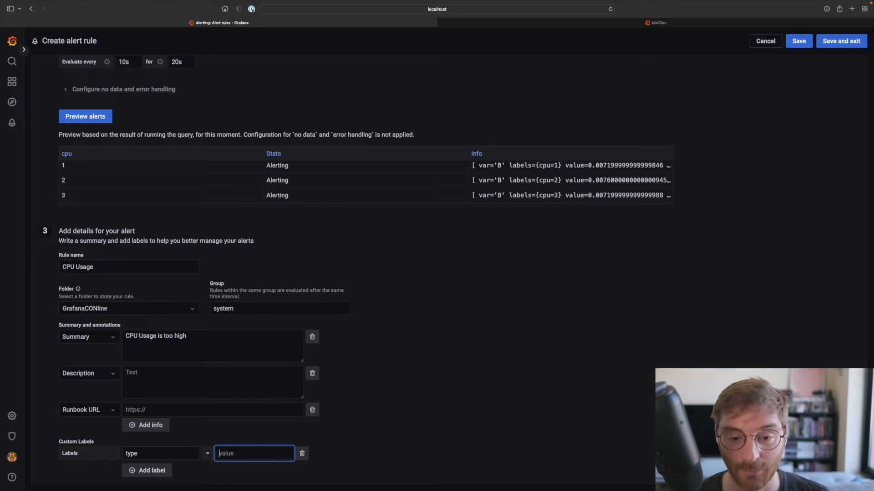
text(cpu)
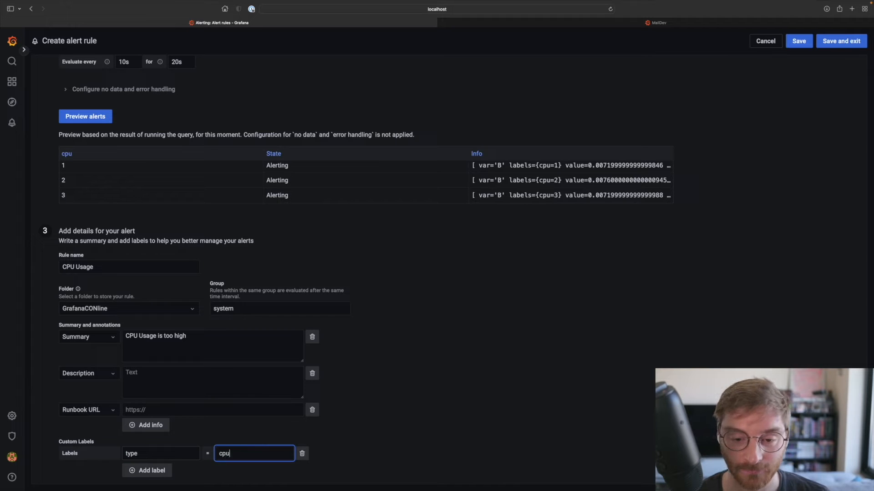
click(145, 471)
click(146, 469)
text(team)
key(Tab)
text(operations)
- Save the CPU Usage alert rule and exit to the alert rules list
click(331, 413)
scroll(363, 402, down, 1)
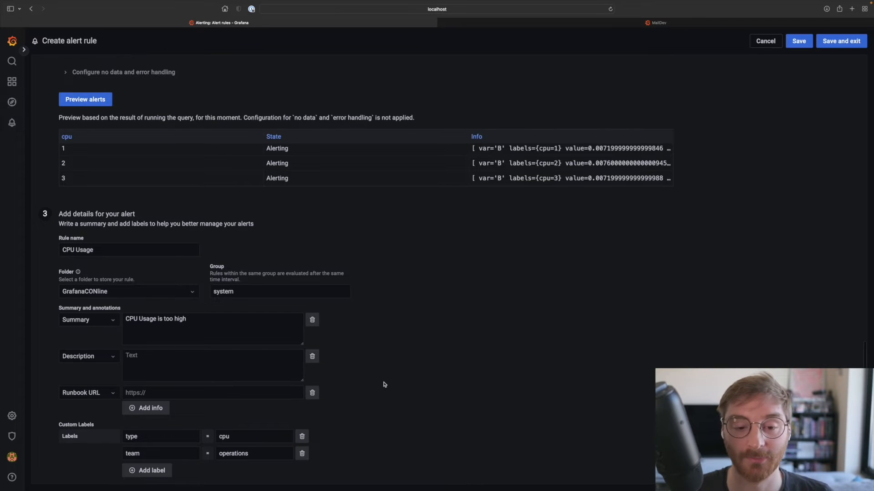
click(841, 40)
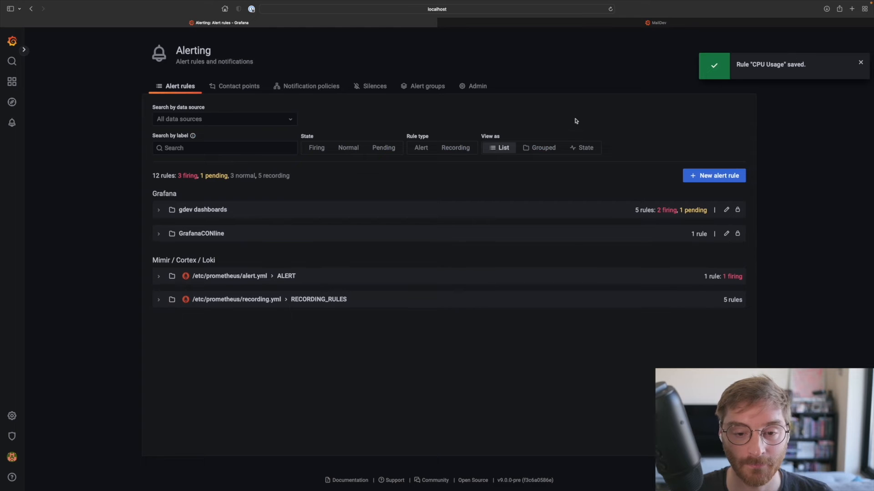
- Expand the CPU Usage rule in the GrafanaCONline folder and examine the state of its matching instances
click(158, 234)
click(176, 276)
scroll(176, 278, down, 3)
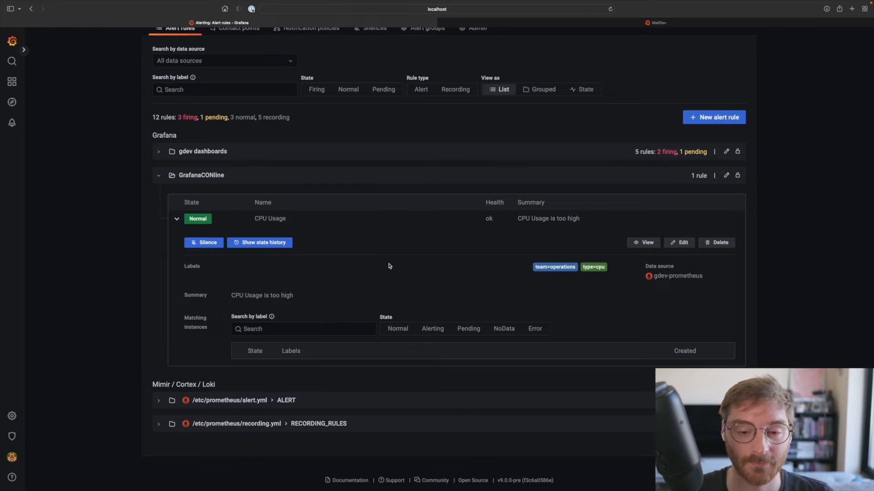
key(super+Tab)
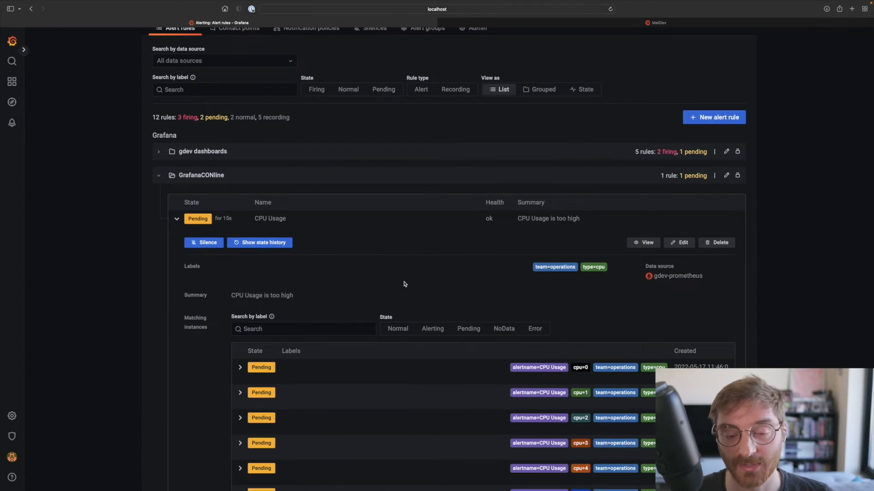
scroll(384, 315, down, 4)
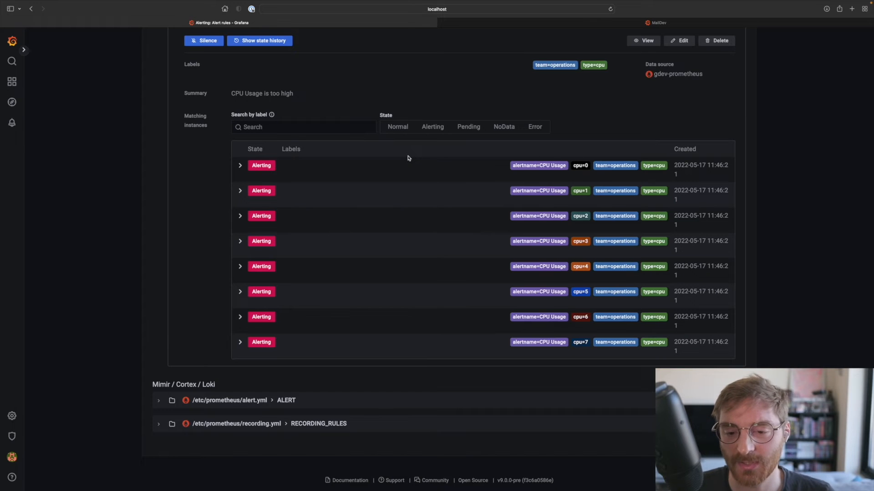
- Open the notification policies and examine the root policy and its default contact point
scroll(408, 158, up, 6)
click(309, 90)
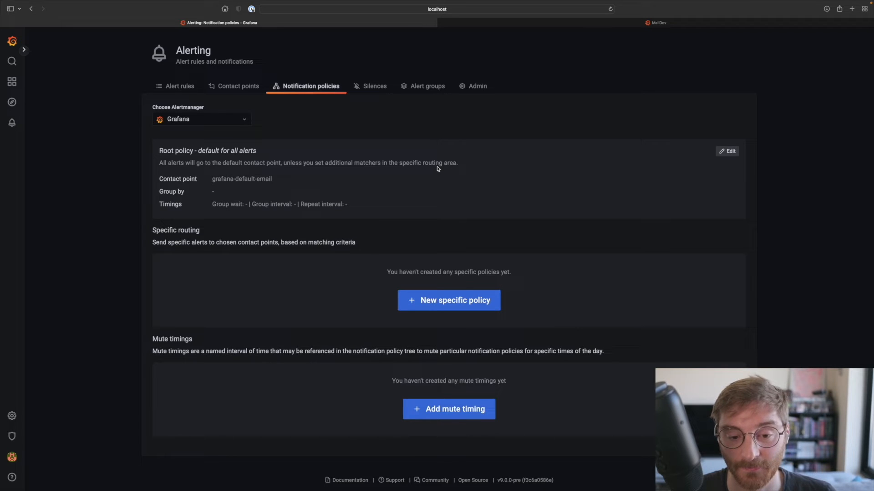
drag(158, 153, 264, 150)
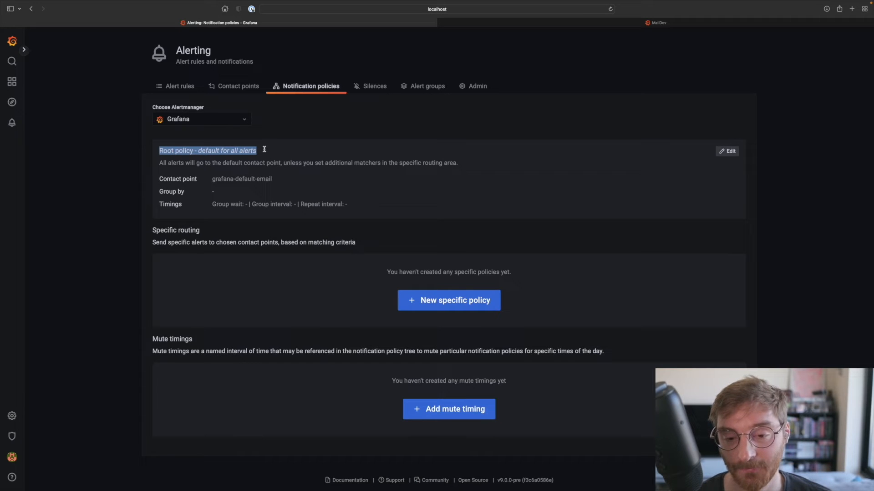
click(266, 151)
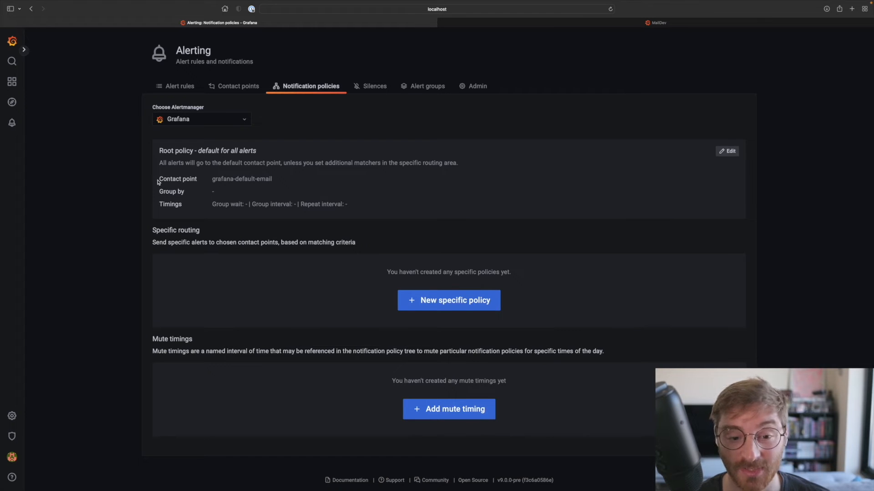
drag(158, 182, 272, 179)
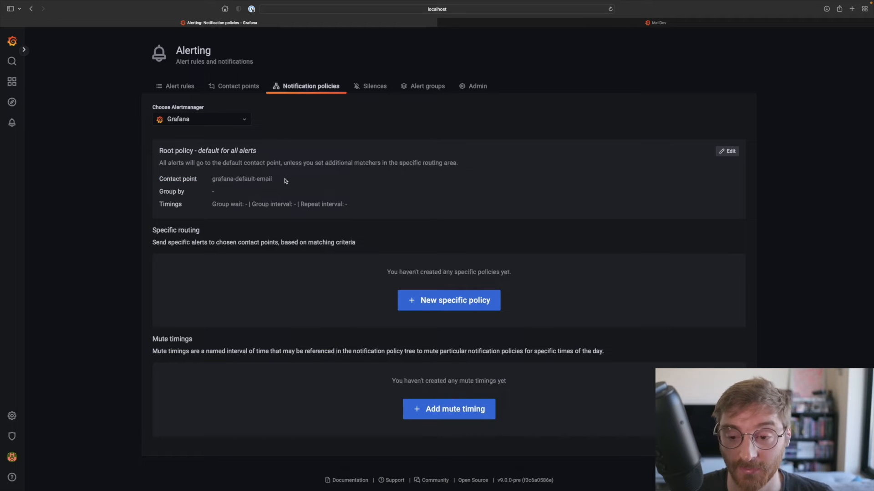
- Replace the placeholder address of the grafana-default-email contact point with the recipient's e-mail and save the contact point
click(244, 87)
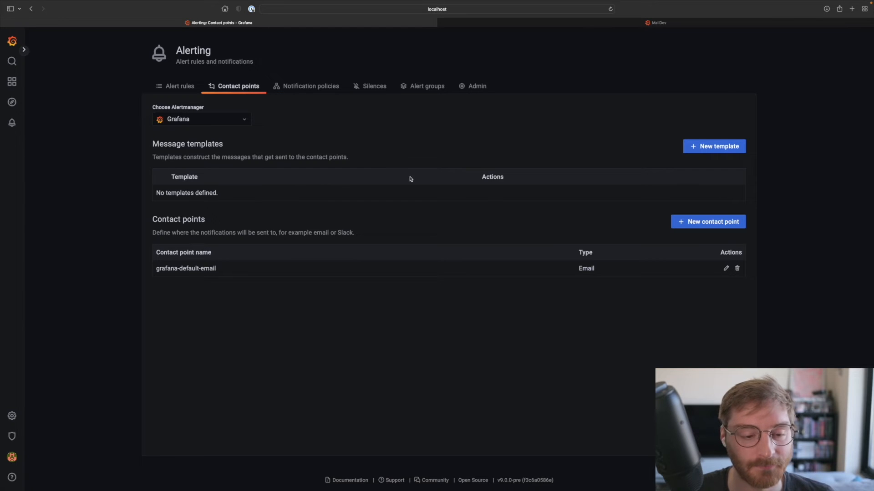
click(726, 270)
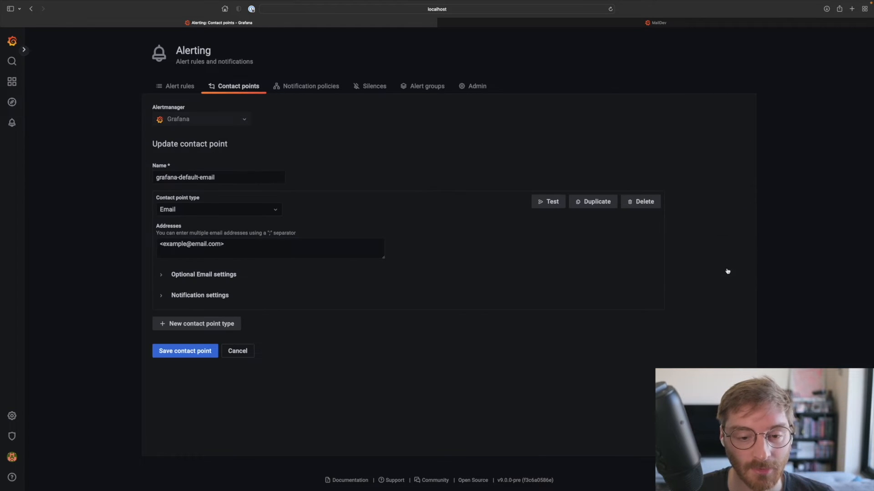
double_click(181, 244)
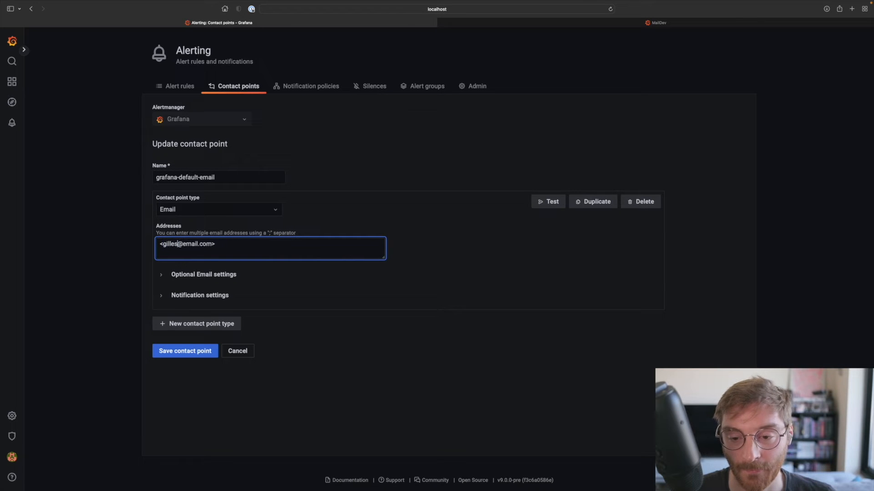
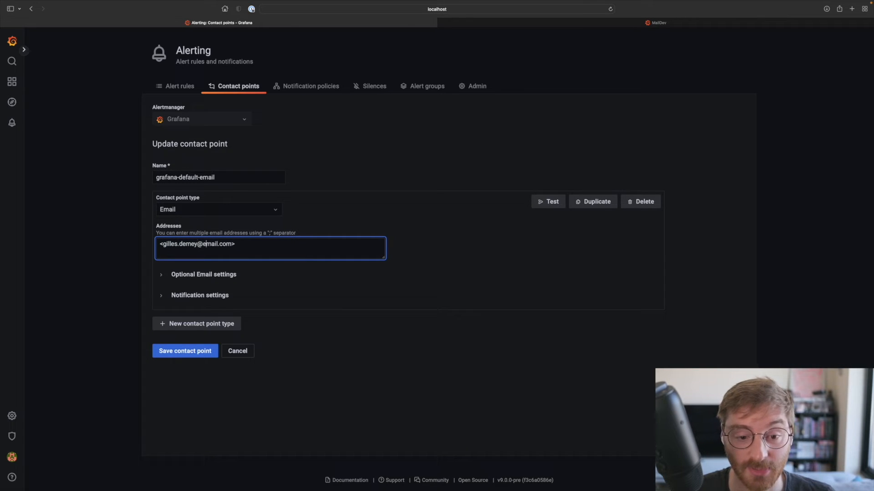
drag(203, 244, 233, 245)
text(grafana)
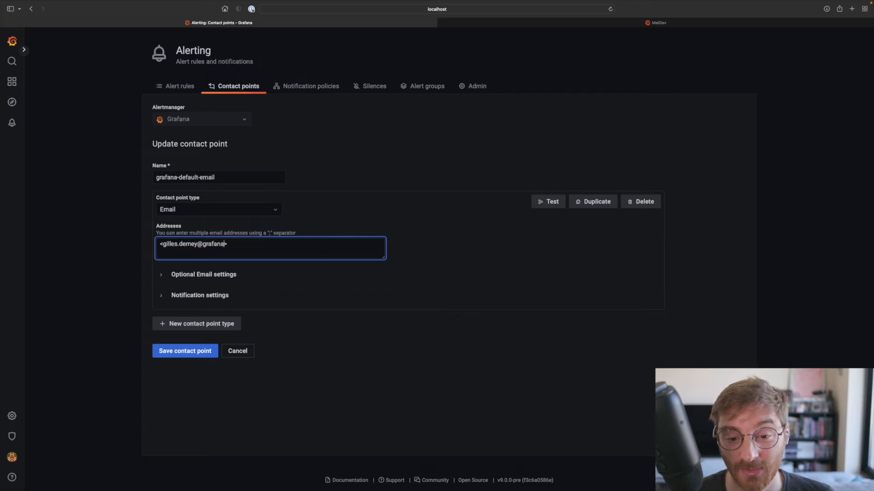
text(.com)
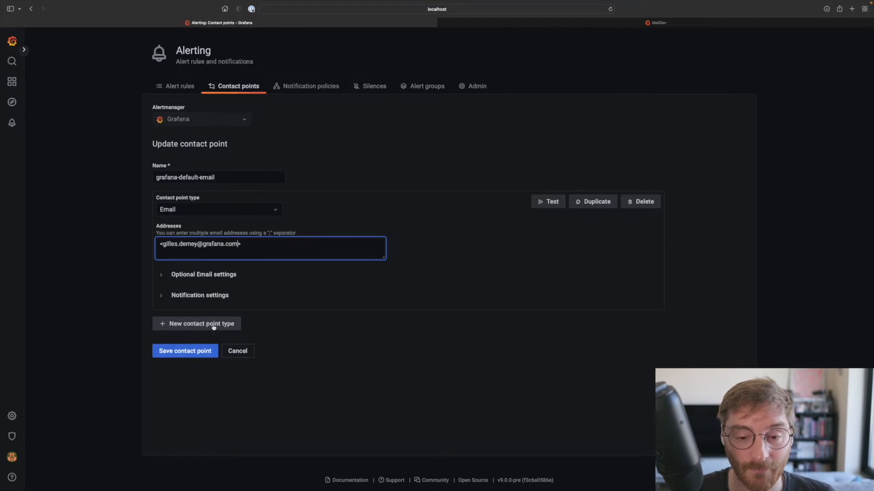
click(294, 324)
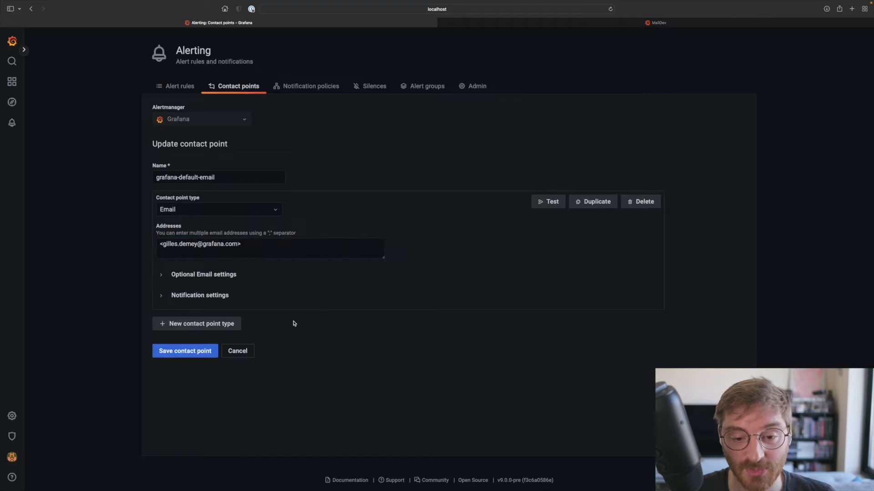
click(194, 354)
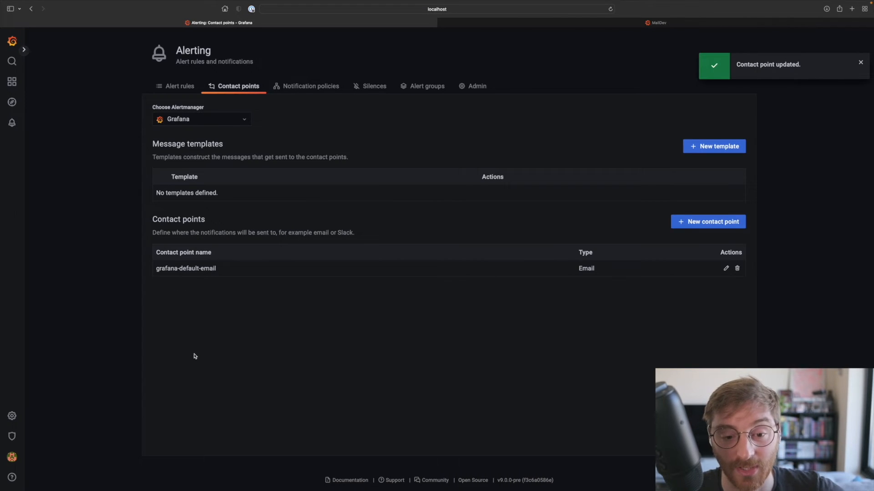
- Switch to MailDev and read through the CPU Usage alert notification e-mail
click(493, 22)
scroll(430, 207, down, 2)
scroll(430, 208, down, 10)
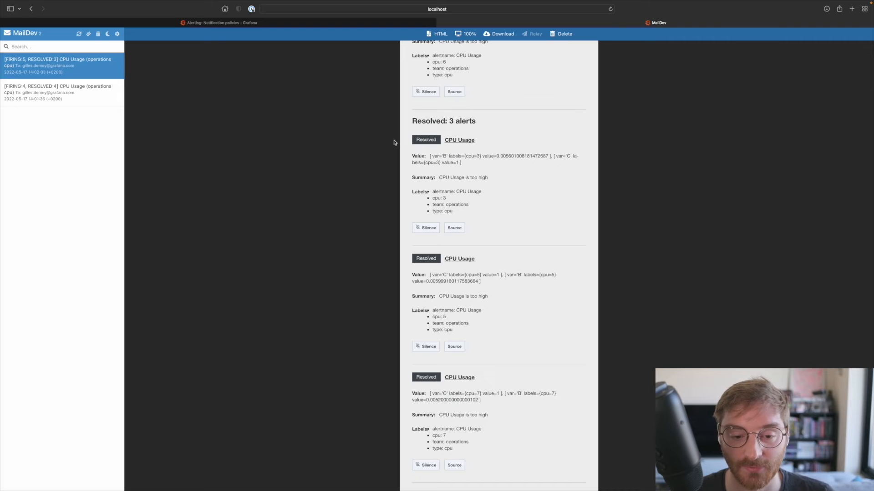
- Back in Grafana, create an Email contact point named operations with the operations team's e-mail address and save it
click(349, 23)
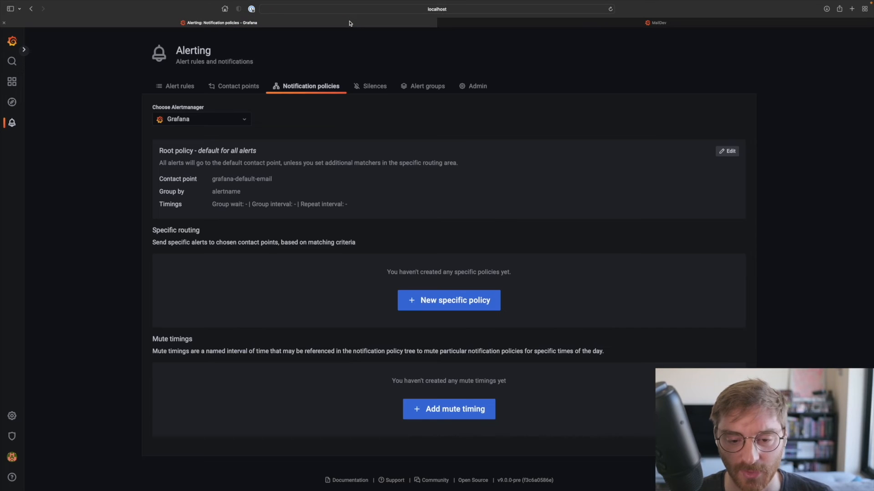
click(243, 87)
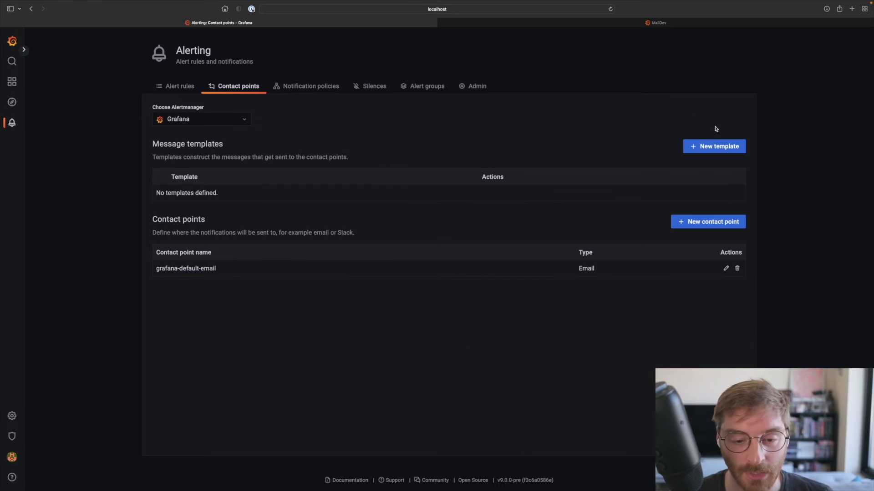
click(711, 223)
click(202, 176)
text(operations)
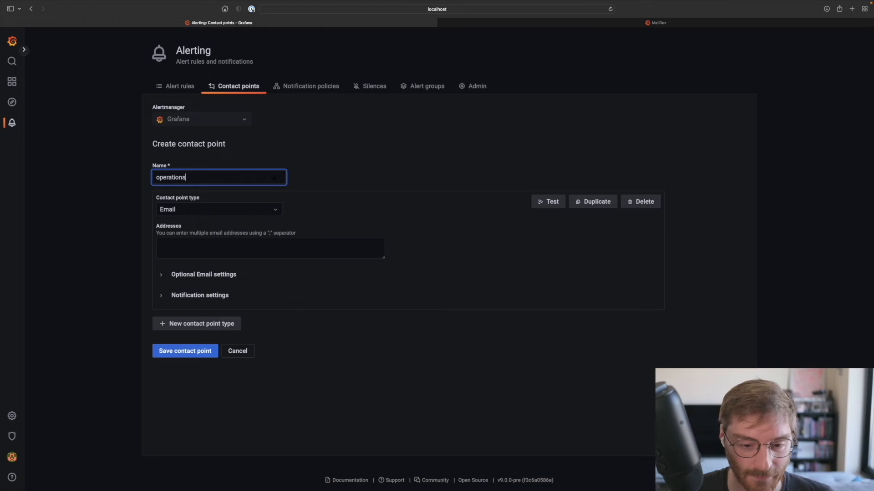
click(227, 253)
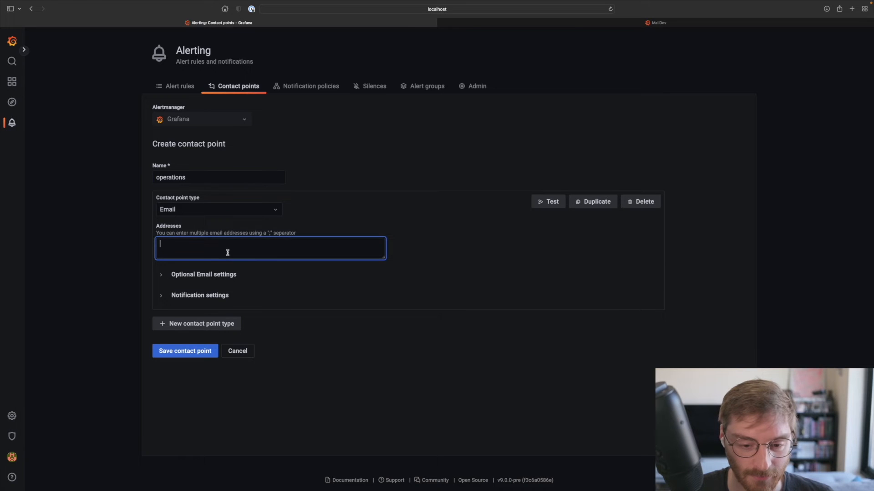
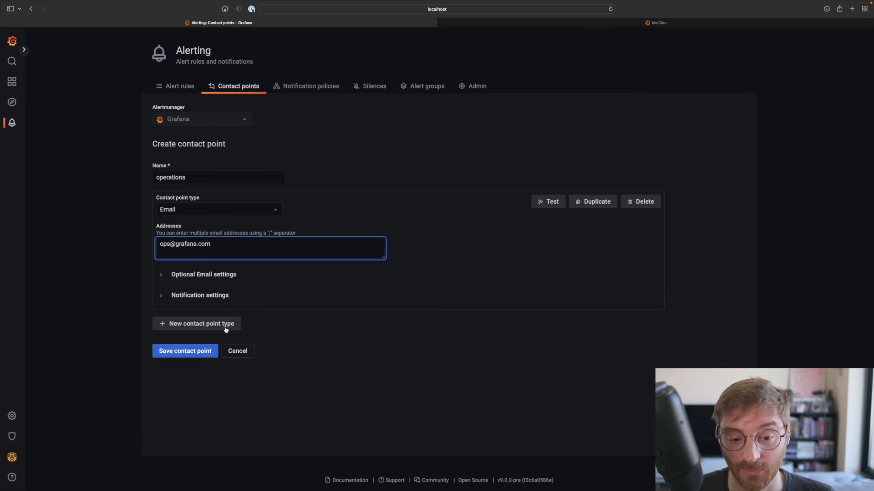
click(201, 351)
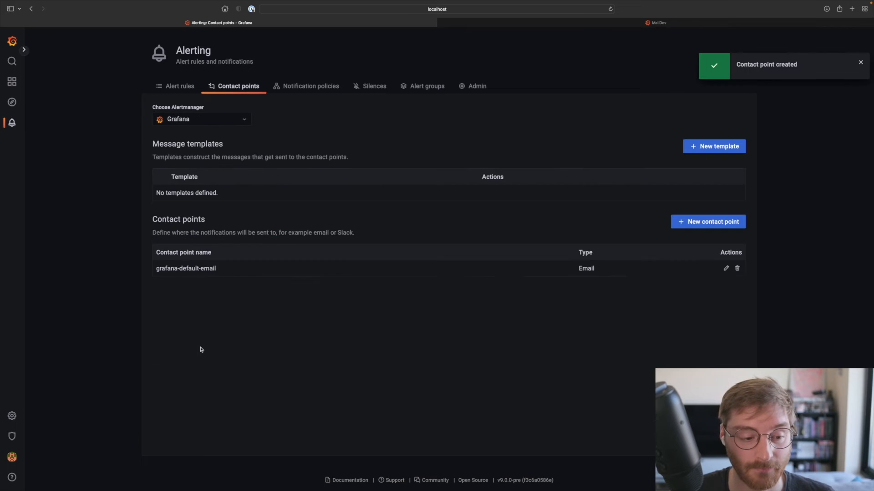
- Start a new specific notification policy with the label matcher team = operations
click(305, 88)
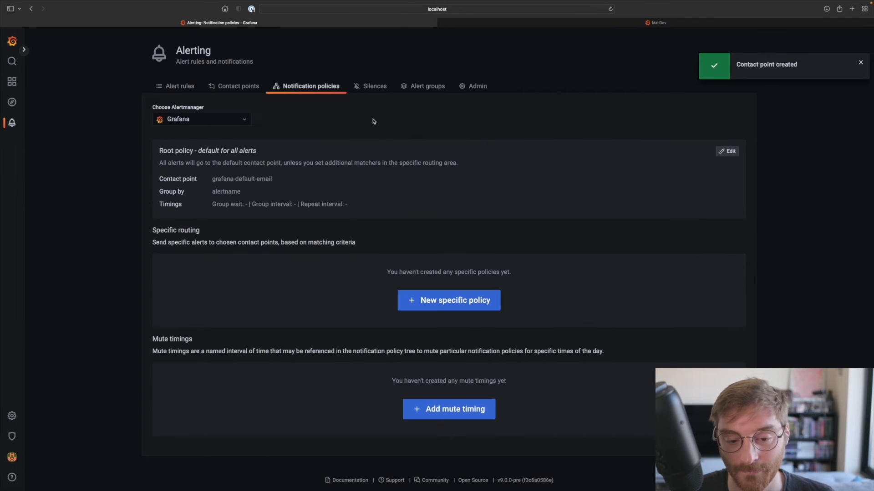
click(441, 304)
click(203, 336)
click(198, 325)
text(tean)
key(BackSpace)
text(m)
key(Tab)
key(Tab)
text(operation)
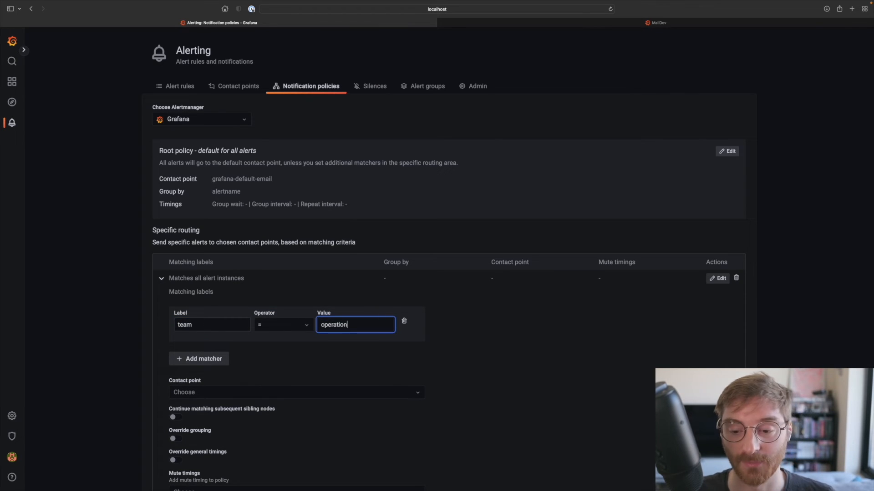
text(s)
- Choose operations as the new policy's contact point and save the policy
scroll(199, 337, down, 4)
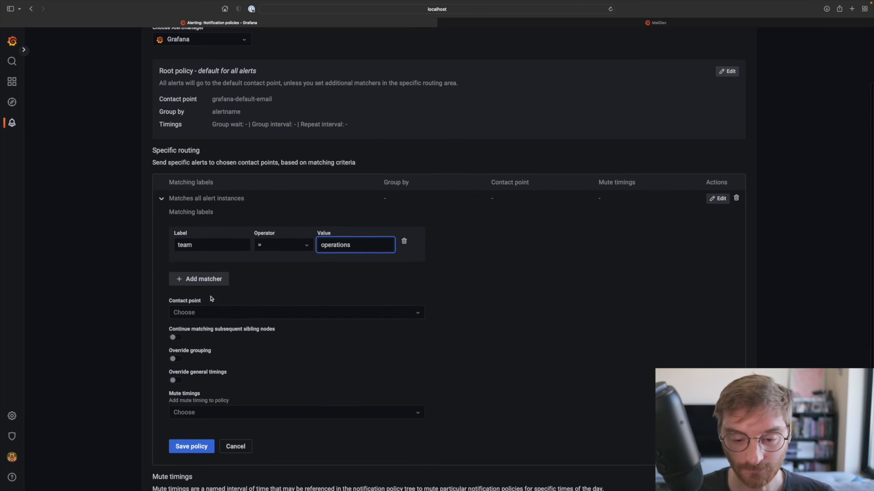
click(211, 313)
click(209, 342)
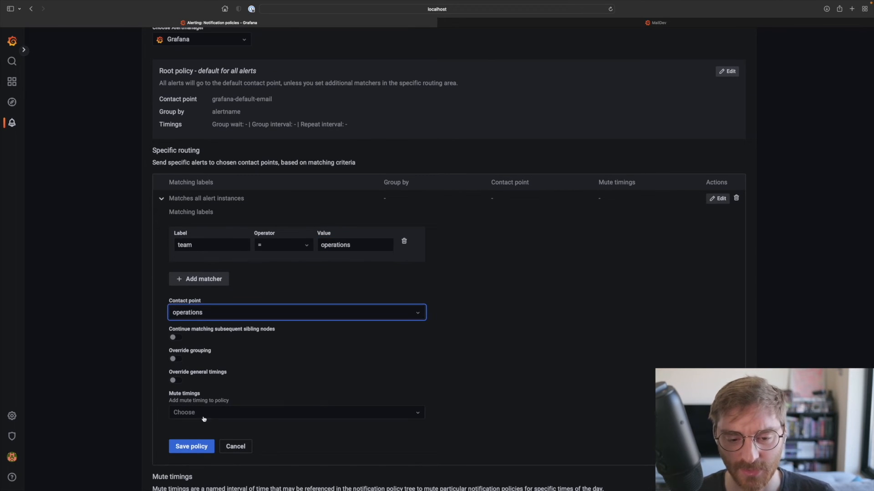
click(192, 445)
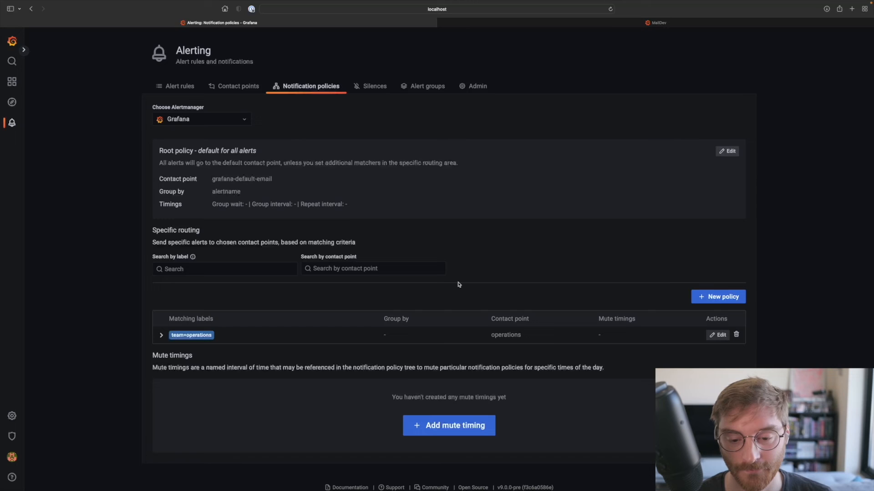
- Start a new silence with the label matcher type = cpu
click(376, 86)
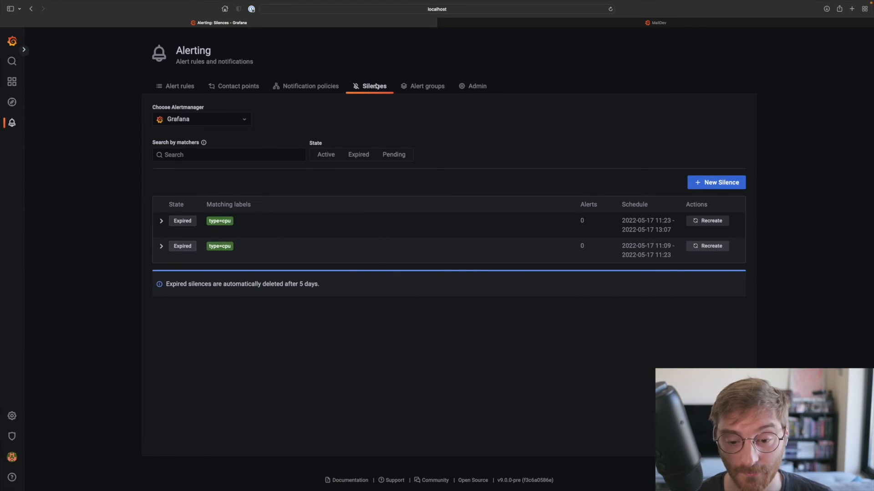
click(693, 182)
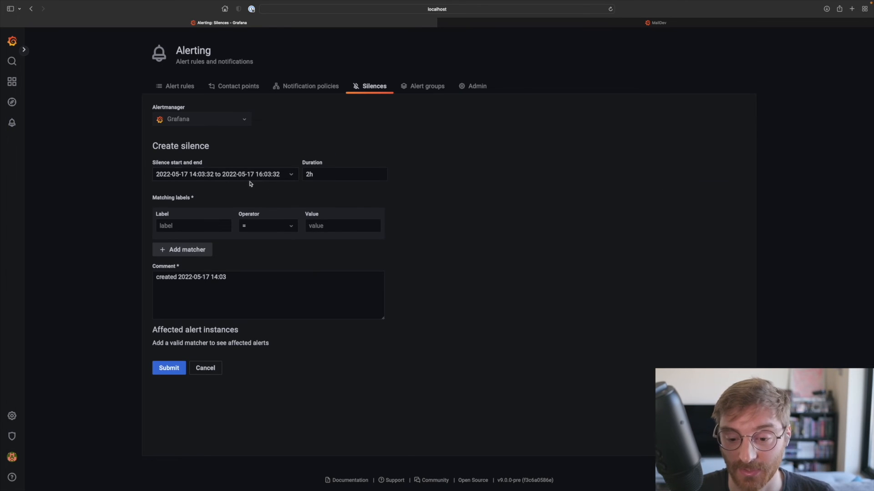
click(190, 226)
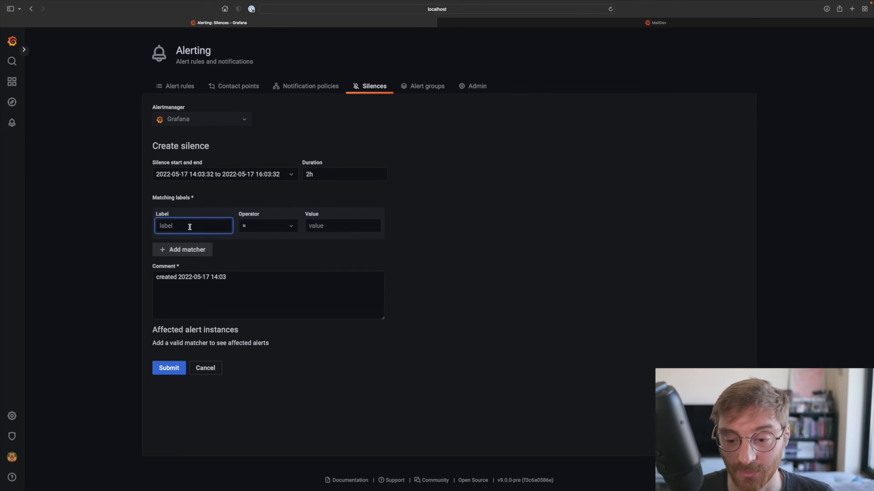
text(type)
key(Tab)
key(Tab)
text(cpu)
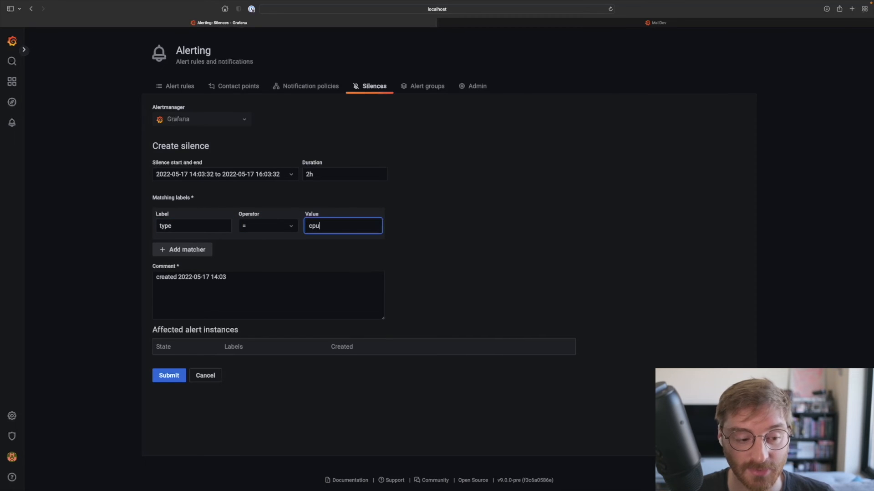
- Set the silence's duration to 1h and submit it
click(324, 176)
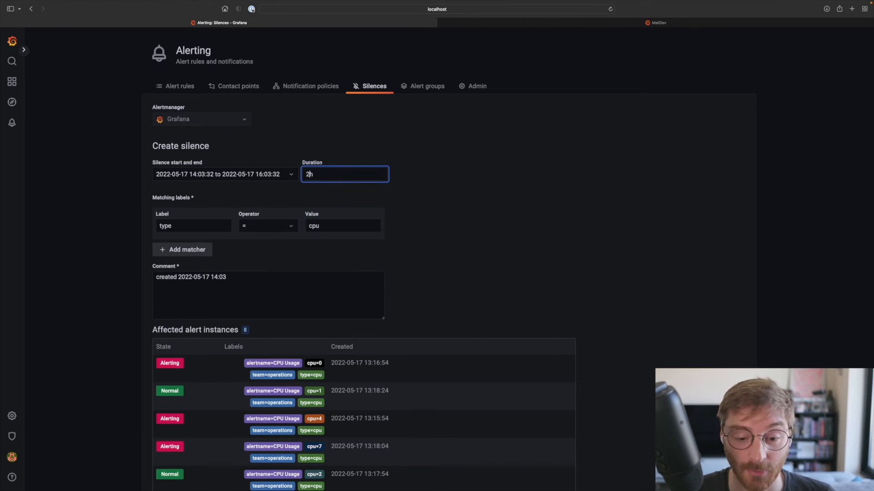
click(417, 191)
scroll(418, 191, down, 3)
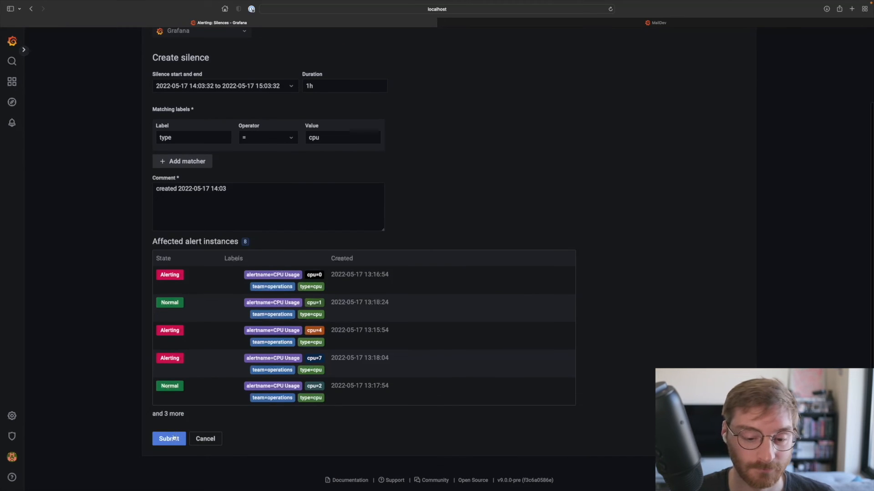
click(174, 438)
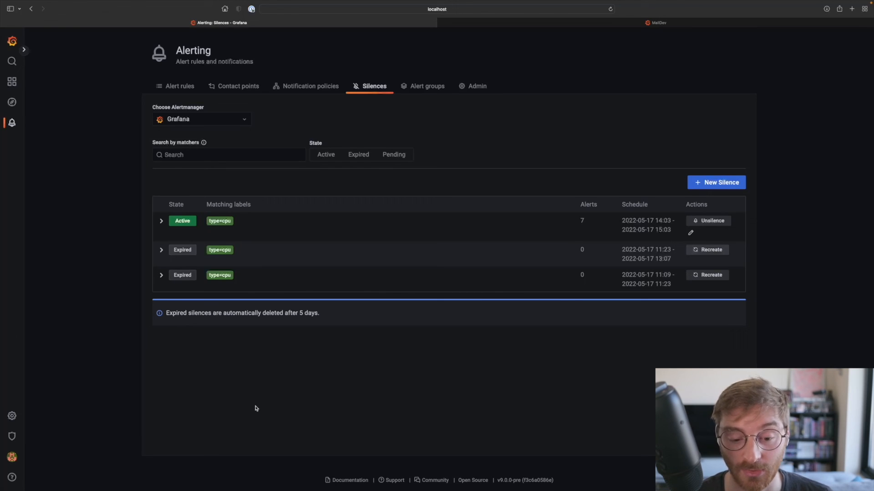
- In the notification policies, start a new mute timing named maintenance
click(315, 90)
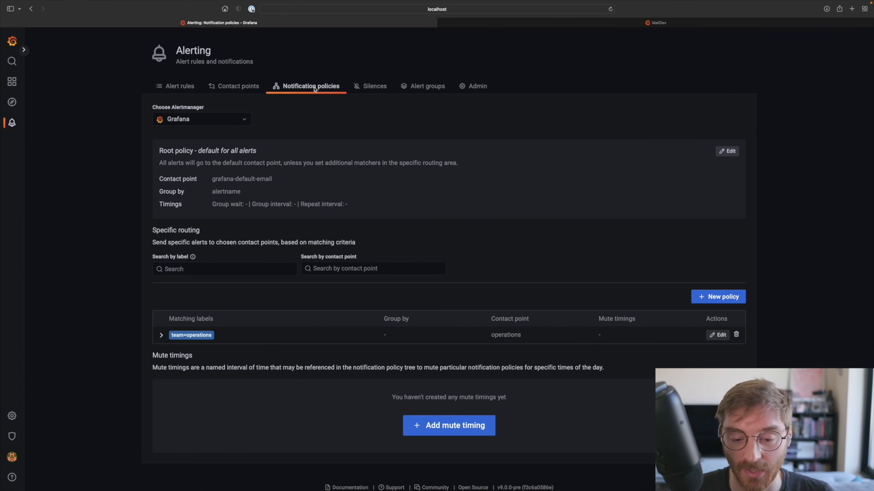
click(437, 425)
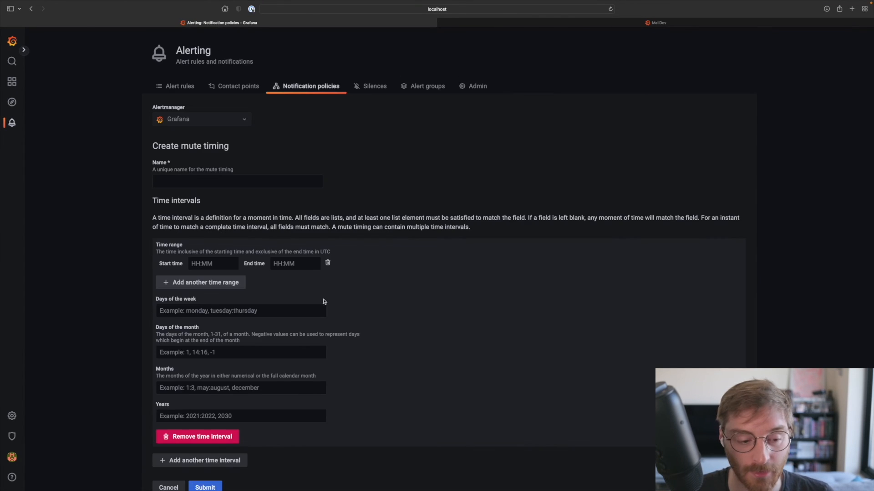
click(214, 185)
text(maintenance)
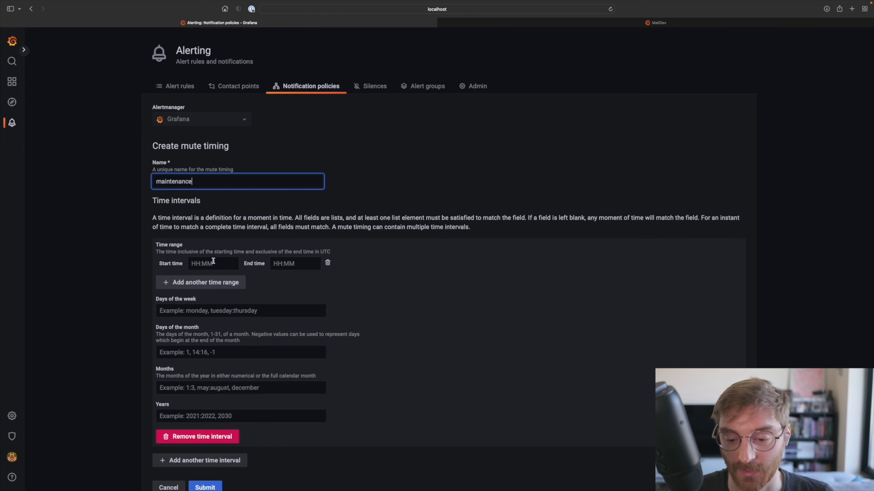
- Limit the mute timing to Sunday as its day of the week and save it
scroll(230, 283, down, 2)
scroll(229, 283, down, 1)
click(198, 257)
text(Sunday)
click(201, 442)
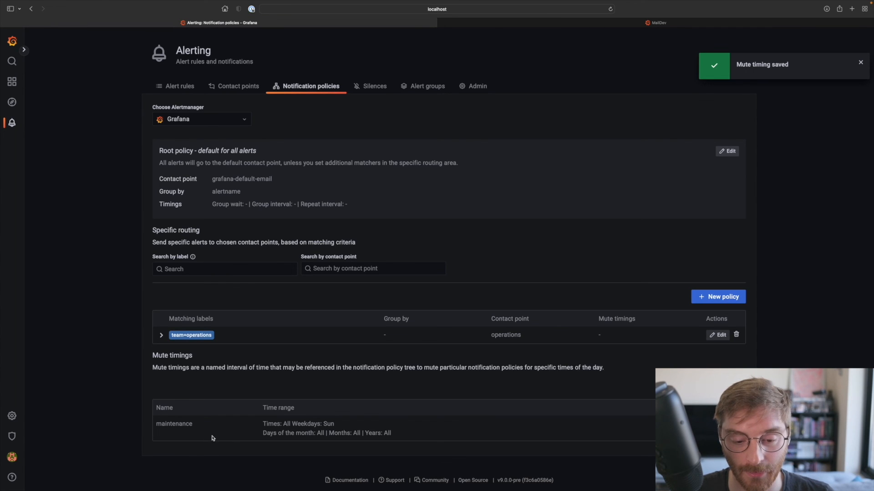
click(384, 126)
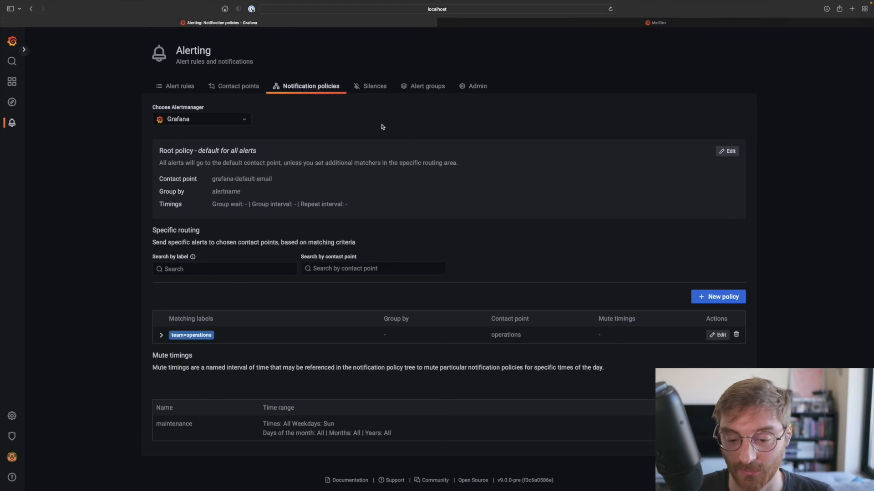
- Edit the team=operations notification policy to use the maintenance mute timing and save the policy
click(718, 335)
scroll(251, 352, down, 5)
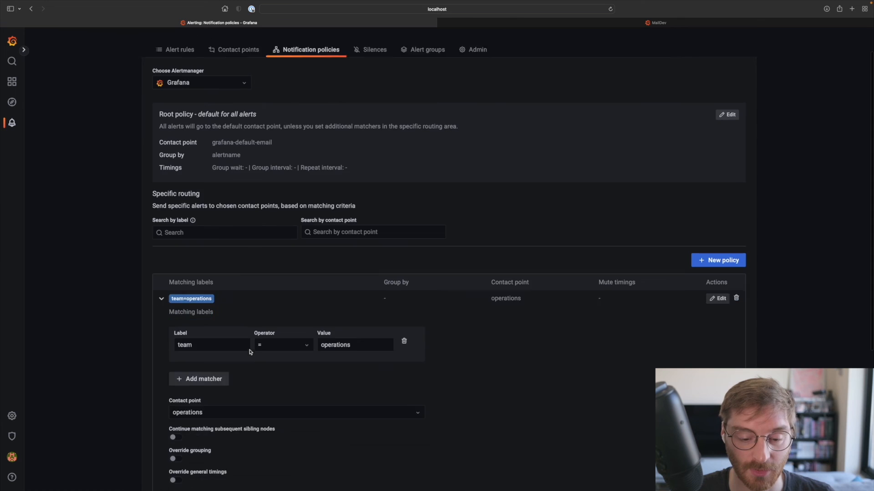
click(198, 364)
click(201, 386)
click(201, 398)
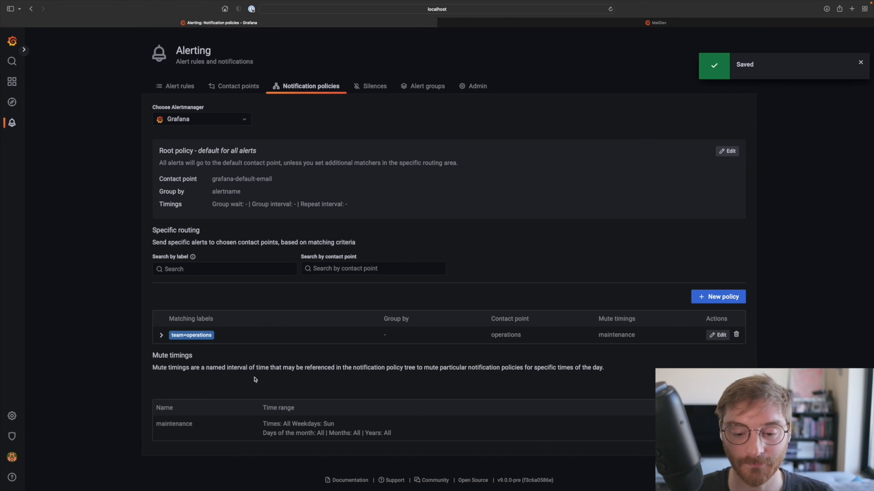